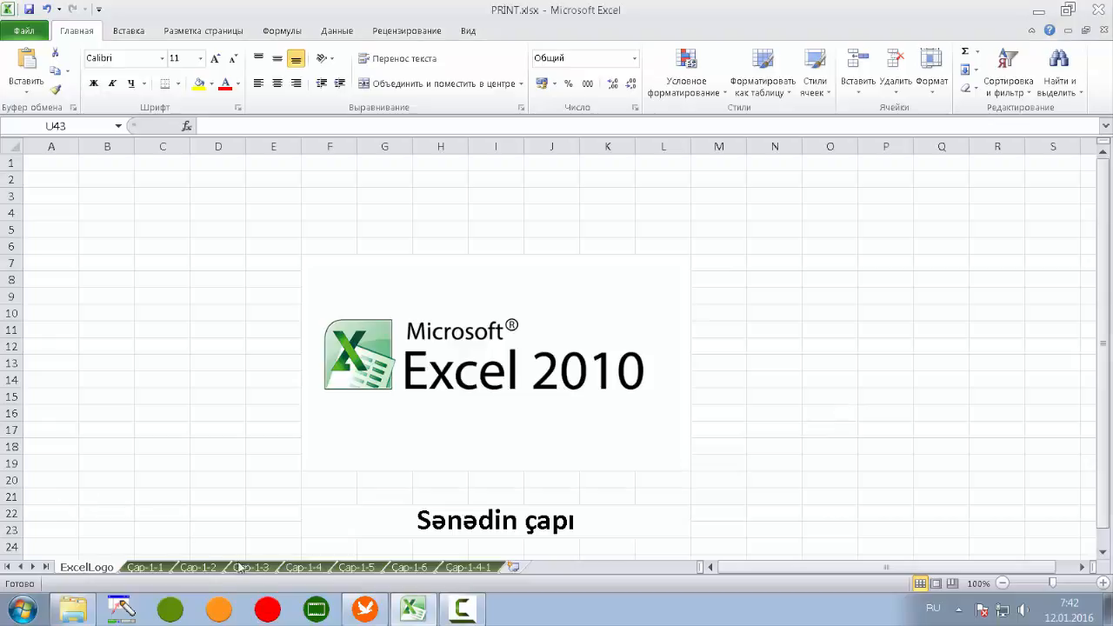
Step: Open the Çap-1-4 sheet and page through its print preview to examine how the tables are split
click(306, 567)
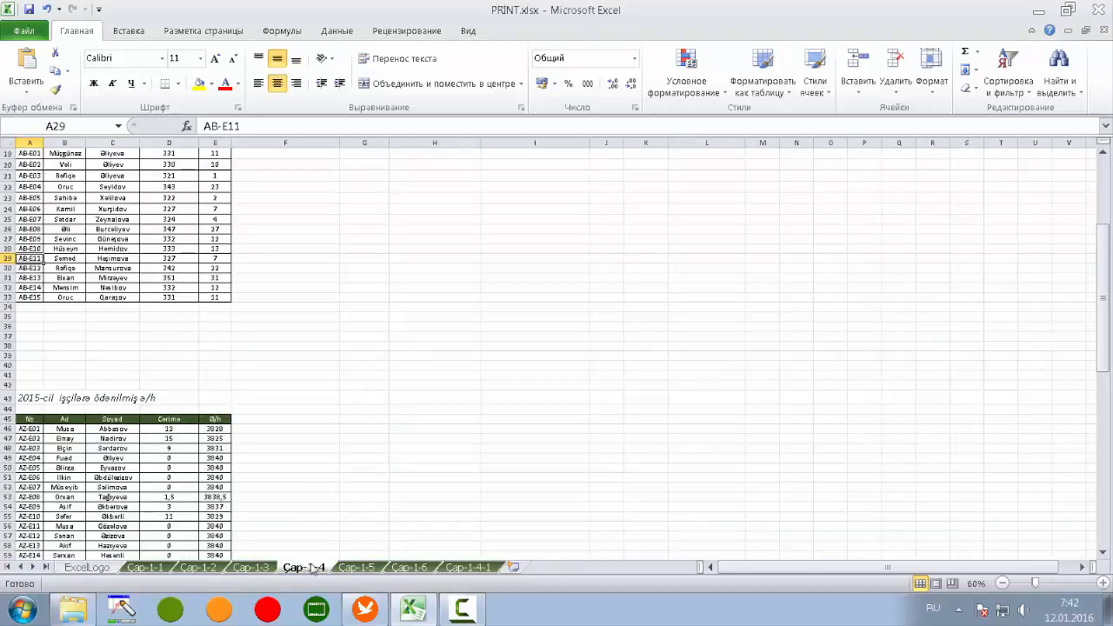
scroll(281, 374, down, 5)
scroll(280, 374, up, 7)
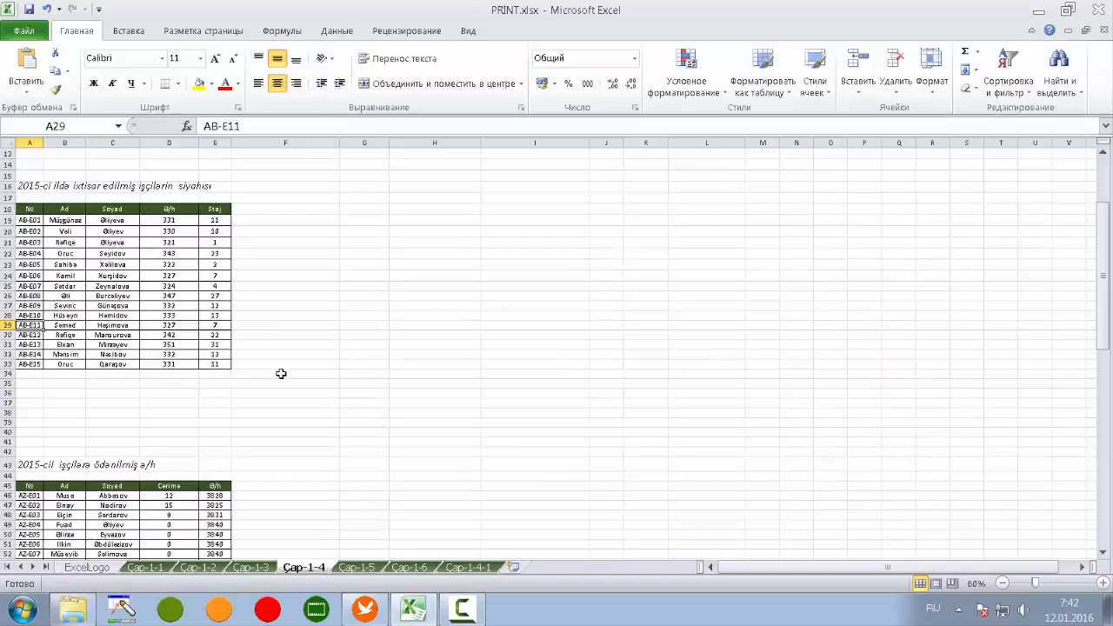
key(ctrl+p)
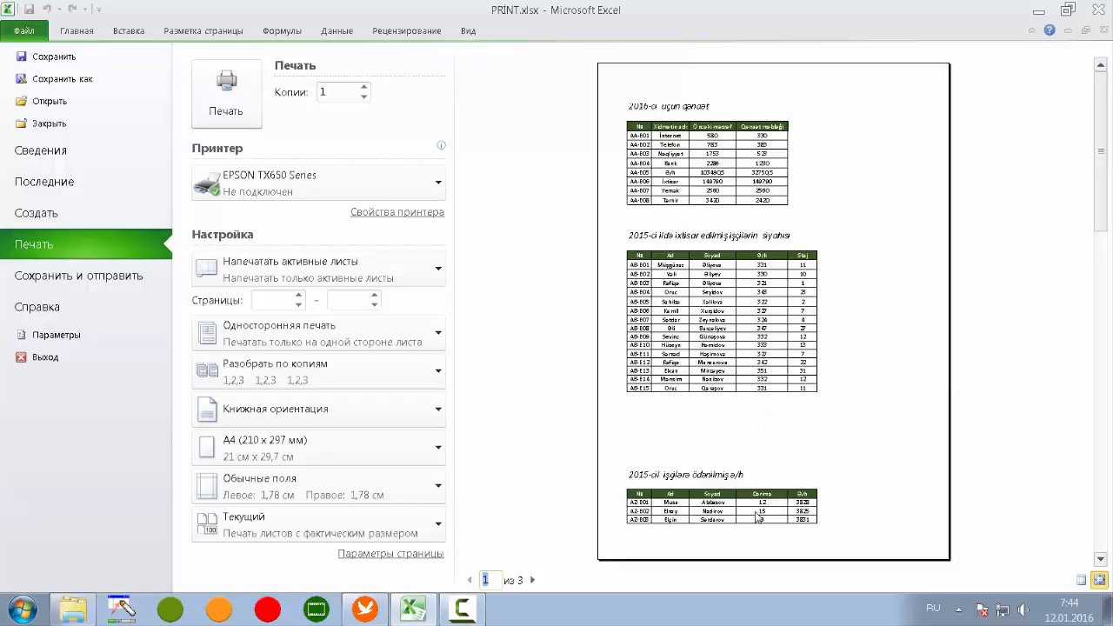
click(530, 581)
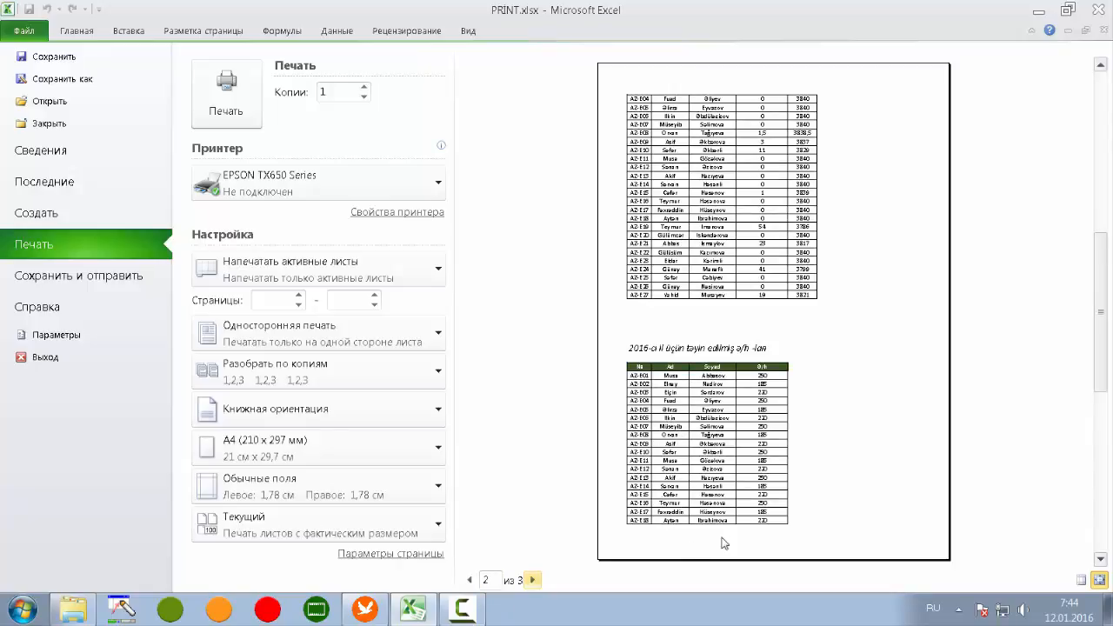
click(532, 580)
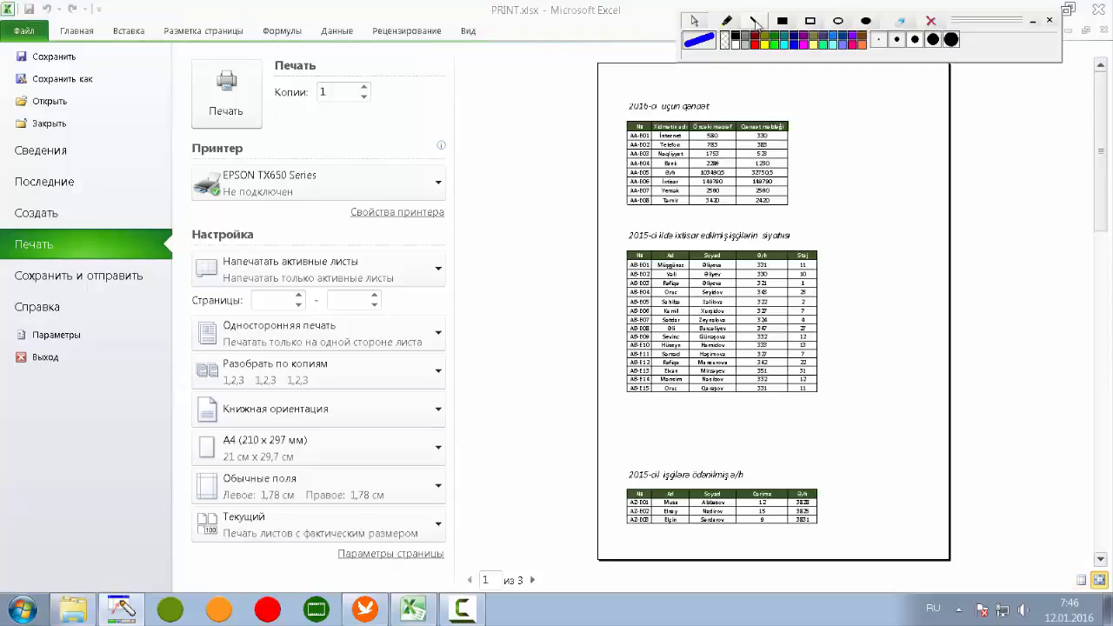
Step: Mark possible page divisions on the first preview page with blue and red lines and a blue rectangle, and erase all annotations
click(755, 21)
drag(520, 468, 961, 465)
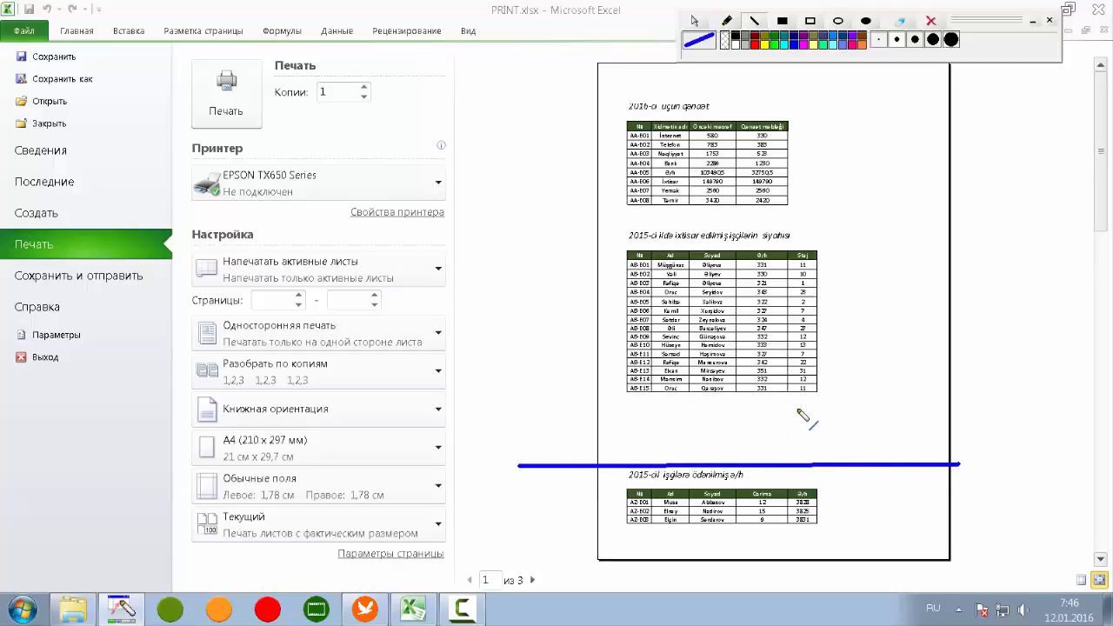
drag(751, 352, 743, 359)
click(810, 21)
mouse_move(735, 268)
mouse_down()
mouse_move(746, 287)
mouse_move(809, 286)
mouse_up()
click(755, 20)
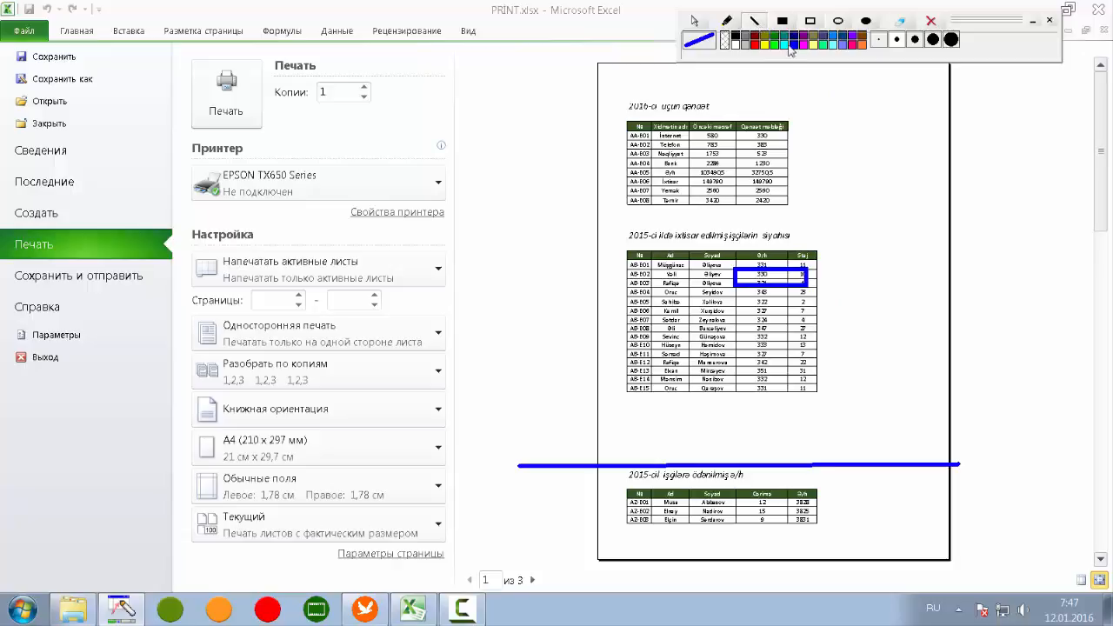
click(757, 46)
click(794, 44)
drag(731, 66, 752, 577)
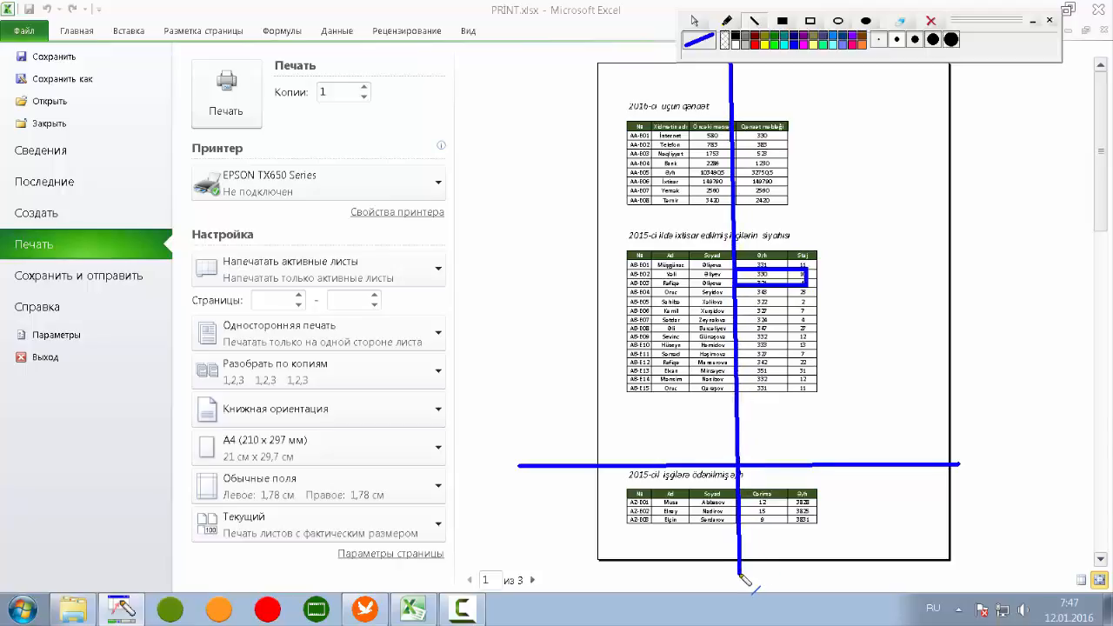
drag(587, 270, 952, 271)
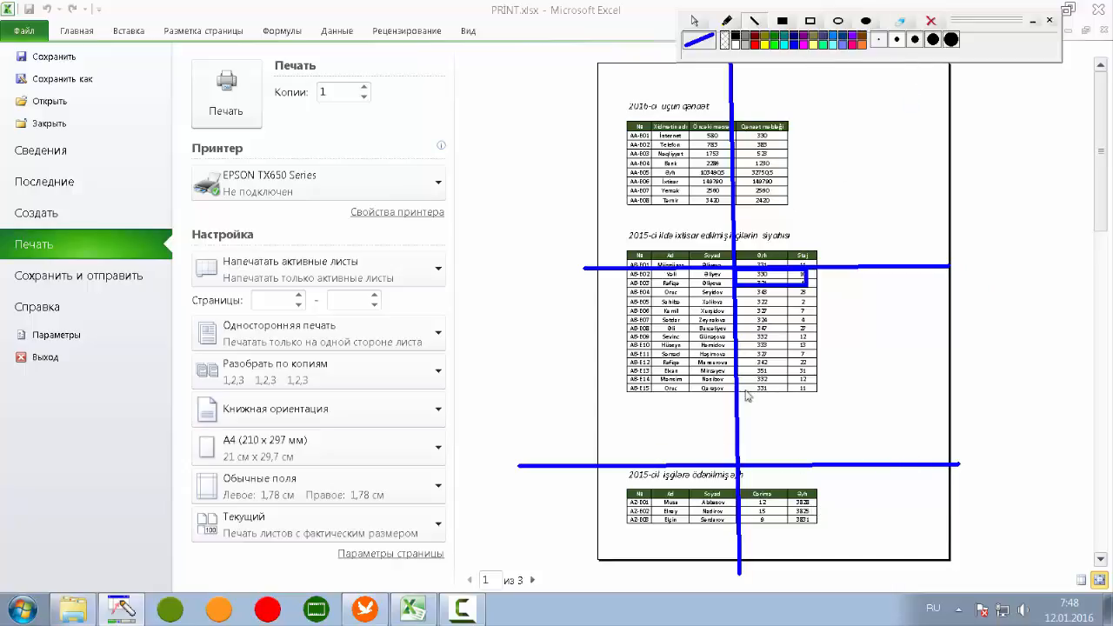
click(761, 45)
drag(546, 461, 964, 465)
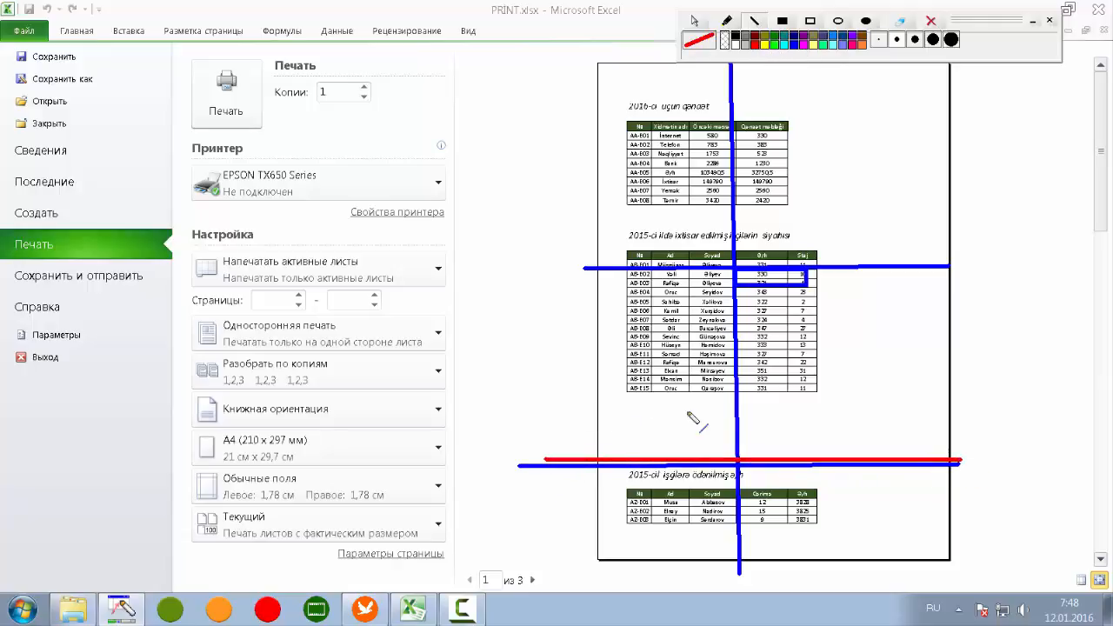
click(932, 20)
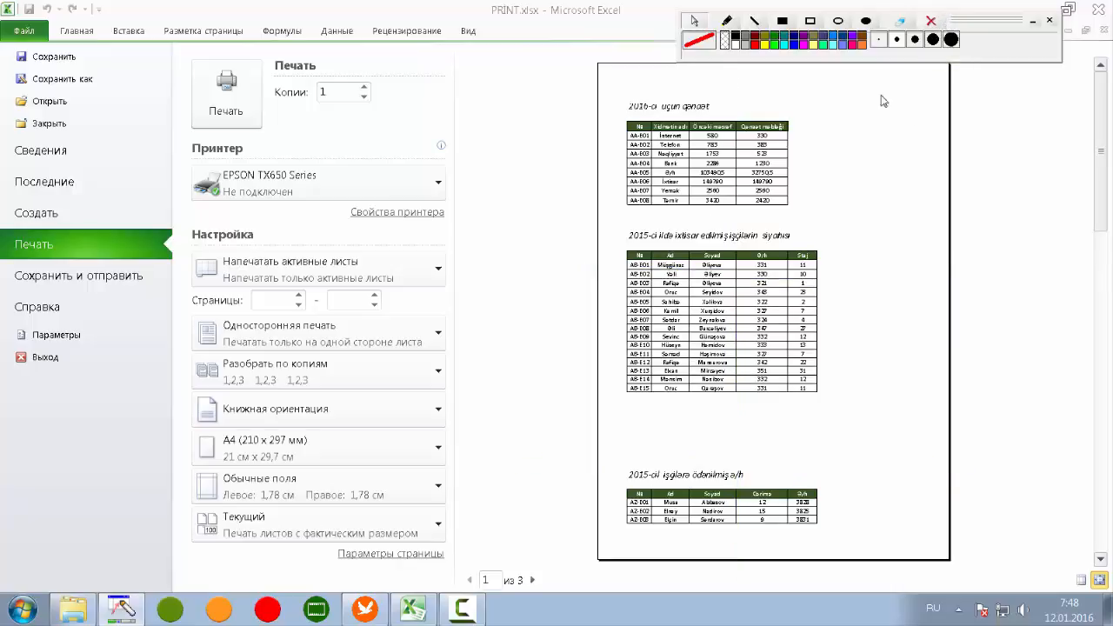
Step: Leave the print preview and examine where each table starts and ends on the Çap-1-4 sheet
key(Escape)
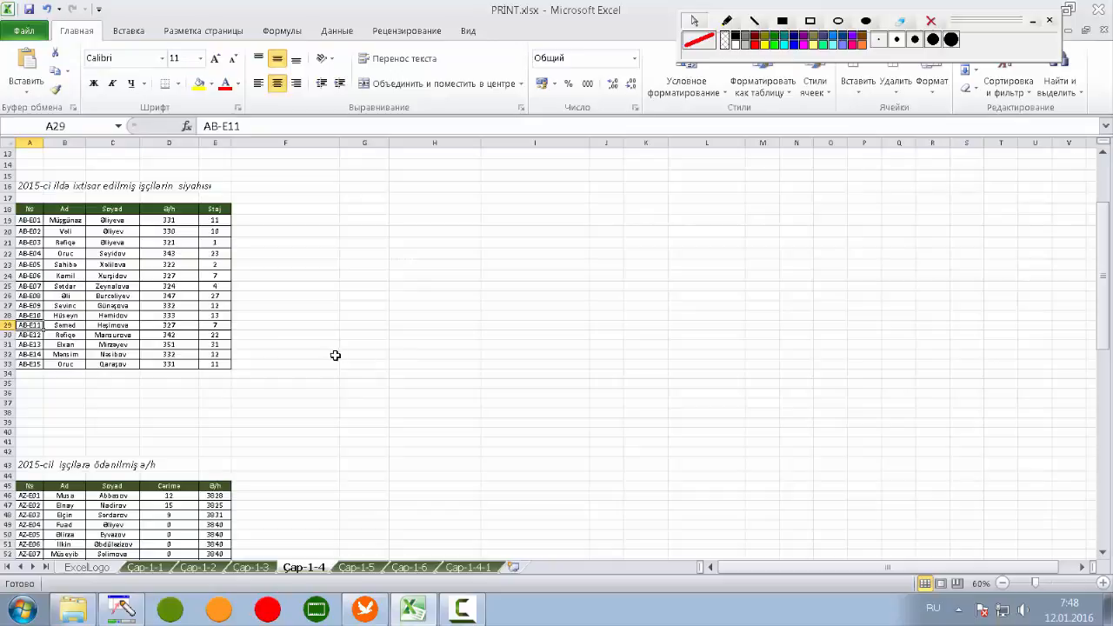
scroll(334, 355, up, 2)
scroll(333, 355, down, 5)
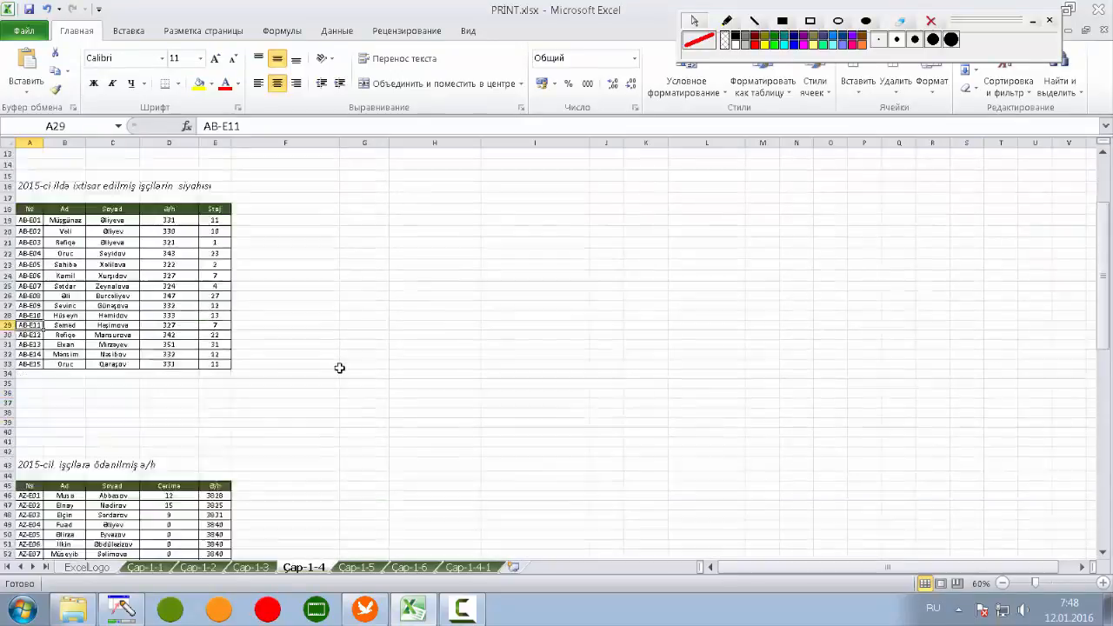
scroll(339, 303, up, 6)
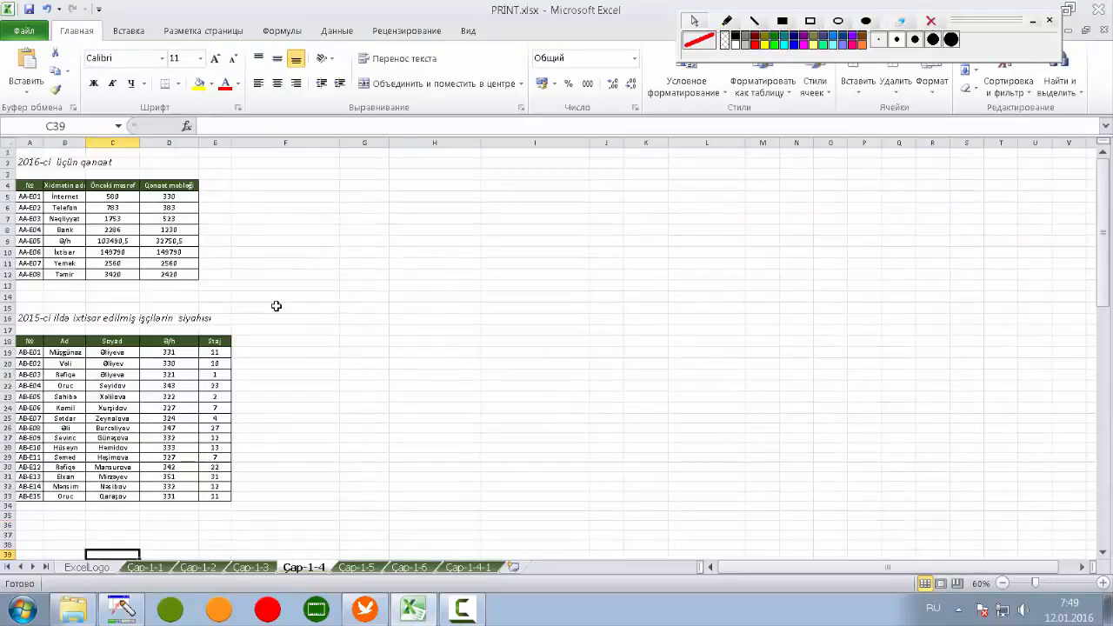
scroll(273, 308, down, 3)
scroll(273, 307, up, 3)
click(326, 263)
scroll(321, 271, down, 8)
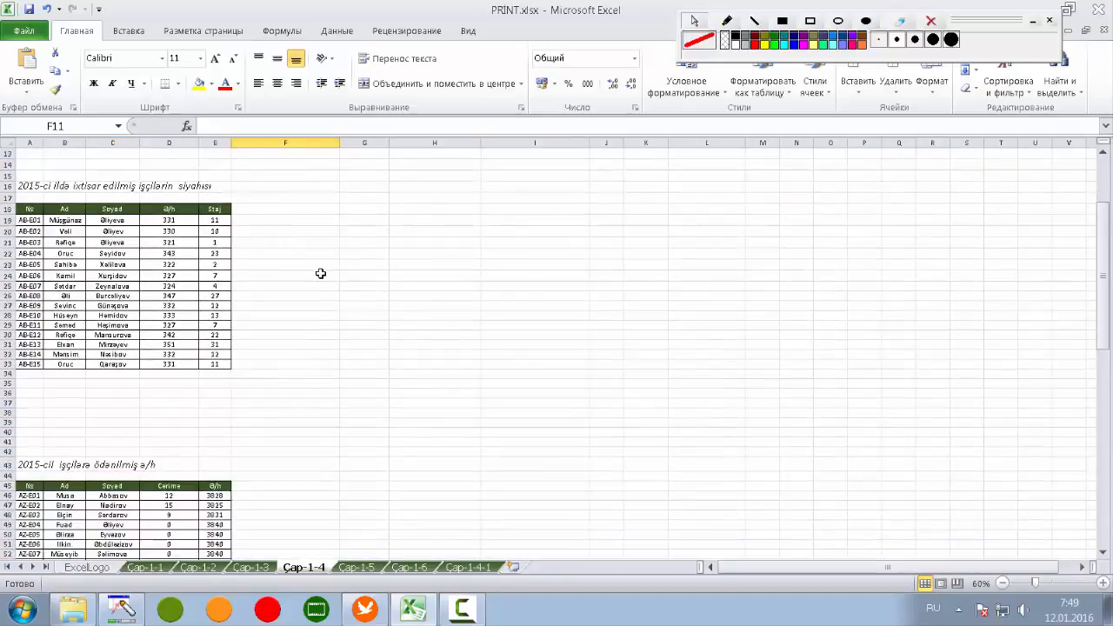
scroll(320, 275, down, 6)
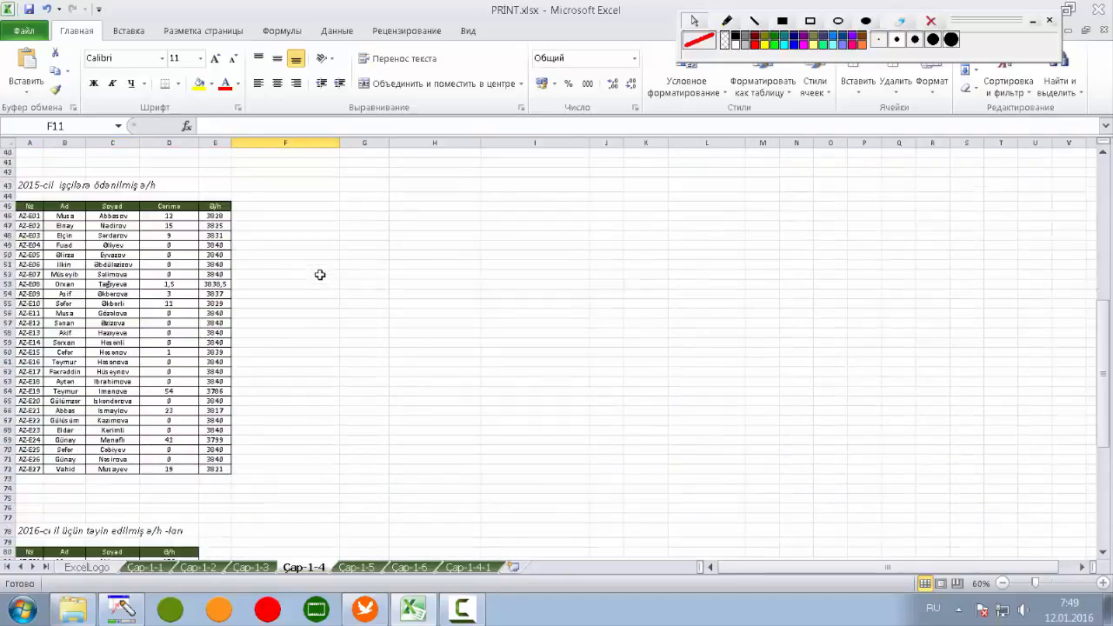
scroll(320, 275, up, 7)
scroll(320, 275, down, 1)
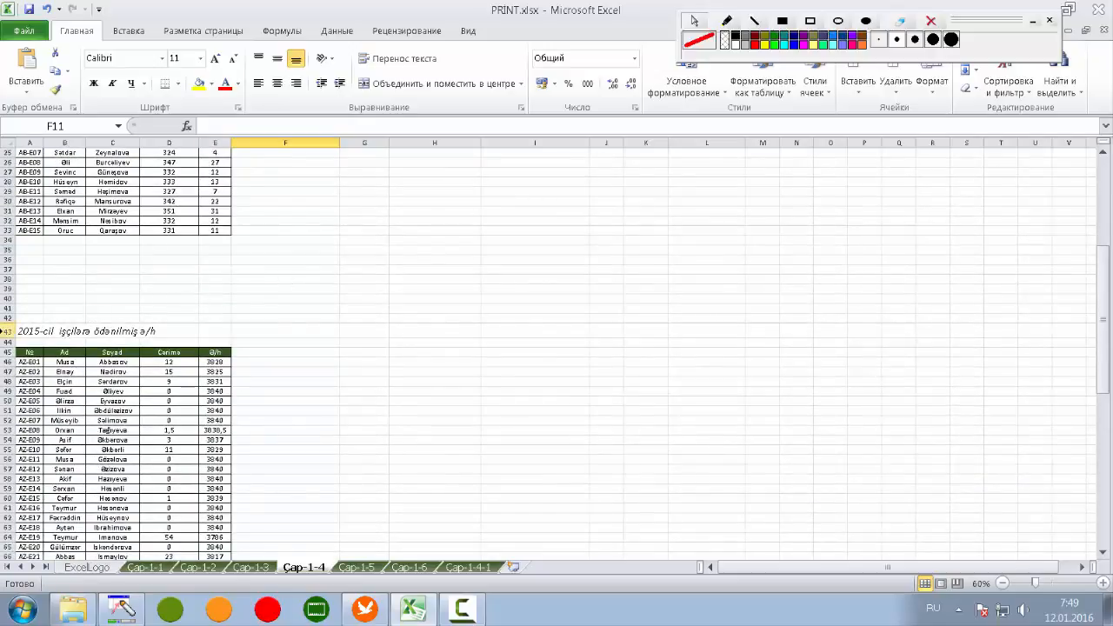
Step: Insert a page break above row 43, the heading "2015-cil işçilərə ödənilmiş ə/h"
click(7, 331)
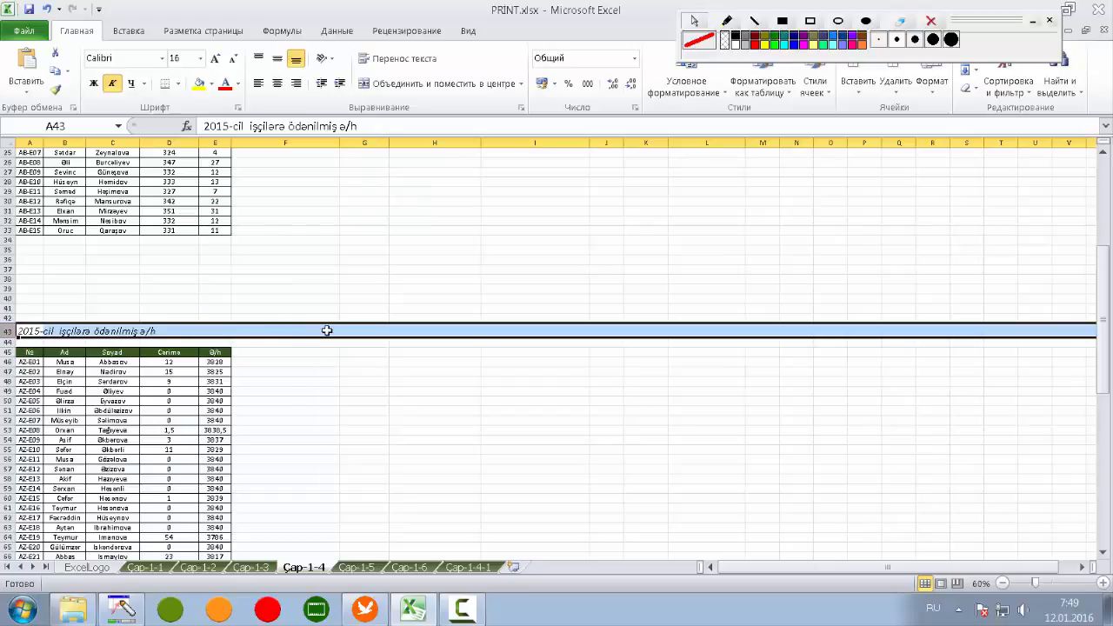
scroll(322, 330, up, 1)
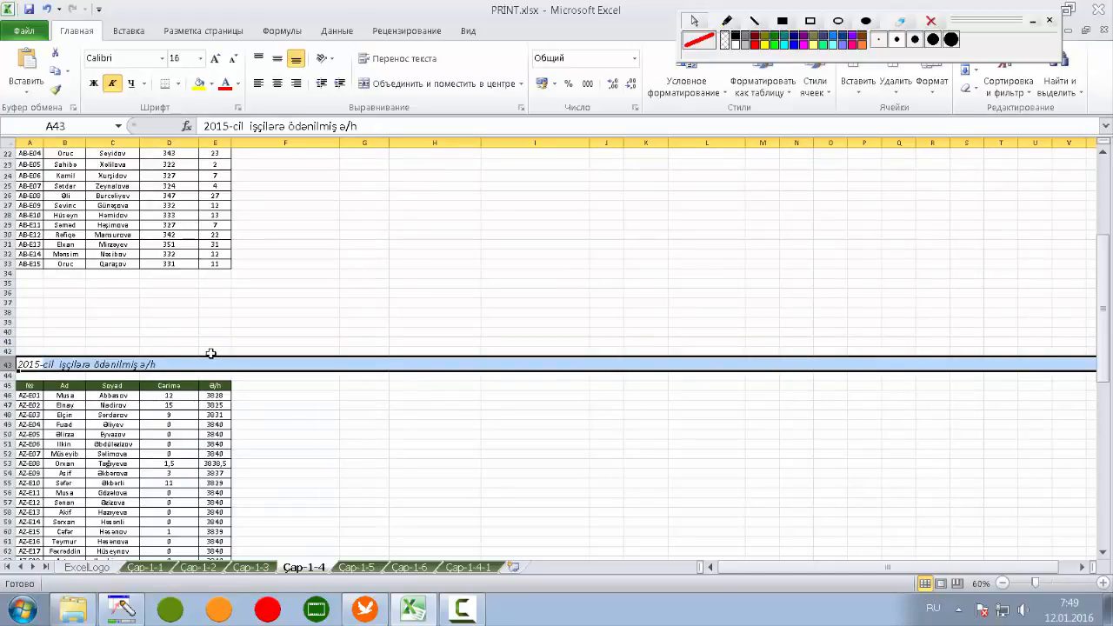
scroll(211, 354, up, 6)
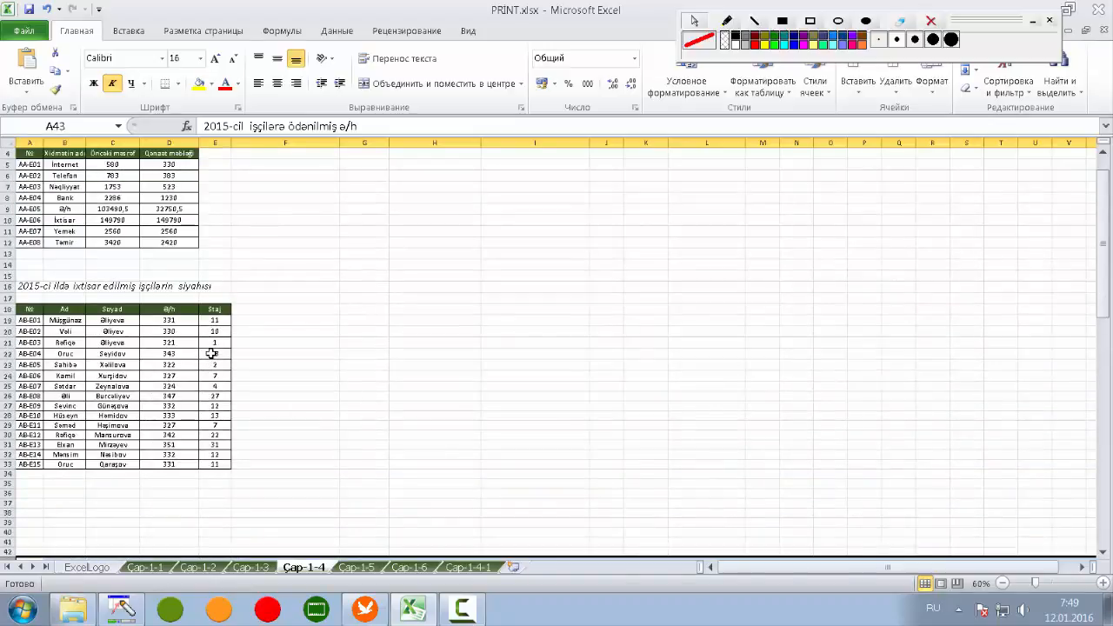
scroll(211, 353, down, 4)
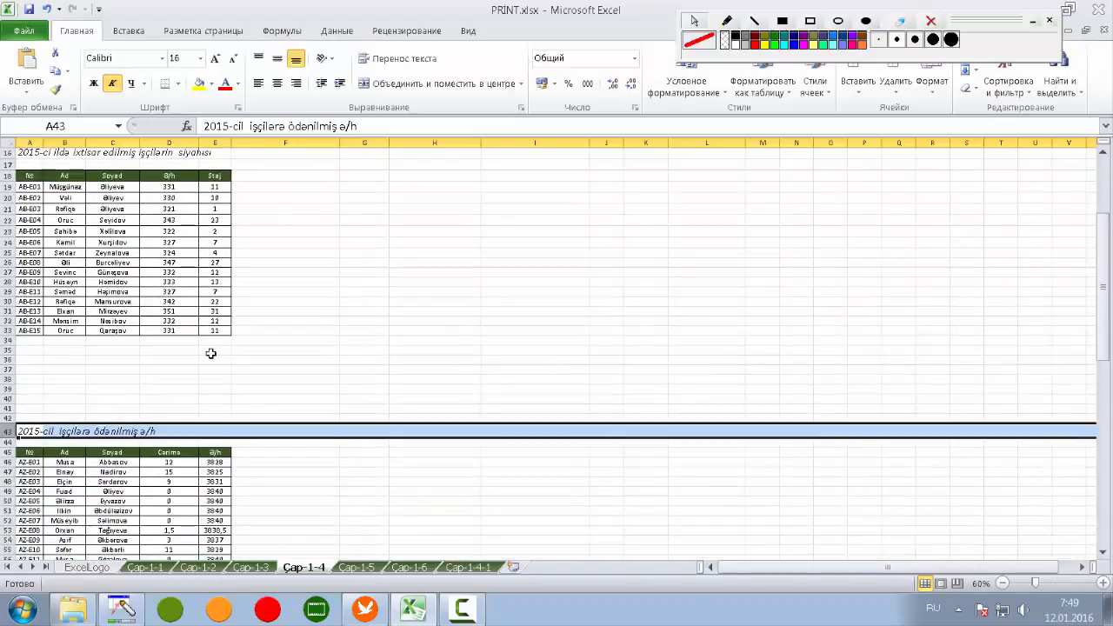
click(192, 33)
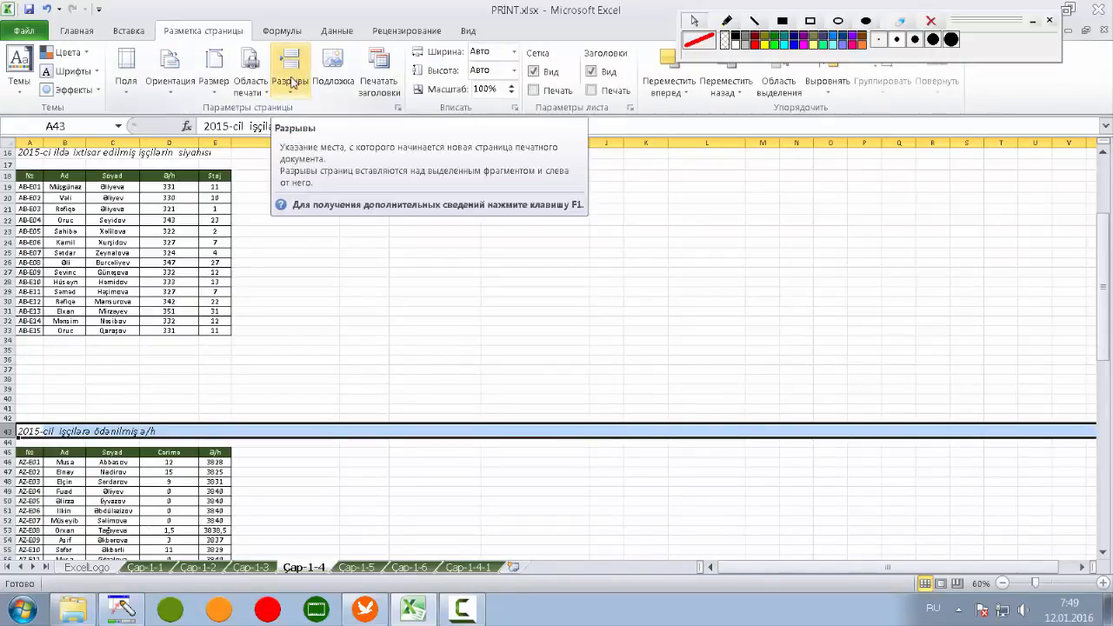
click(294, 82)
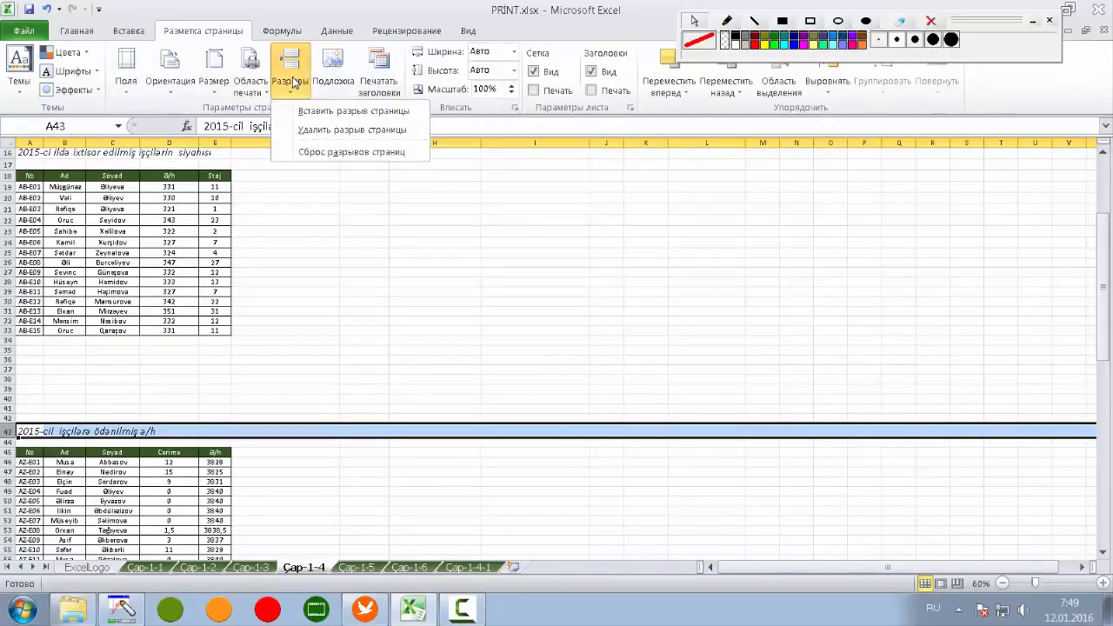
click(372, 115)
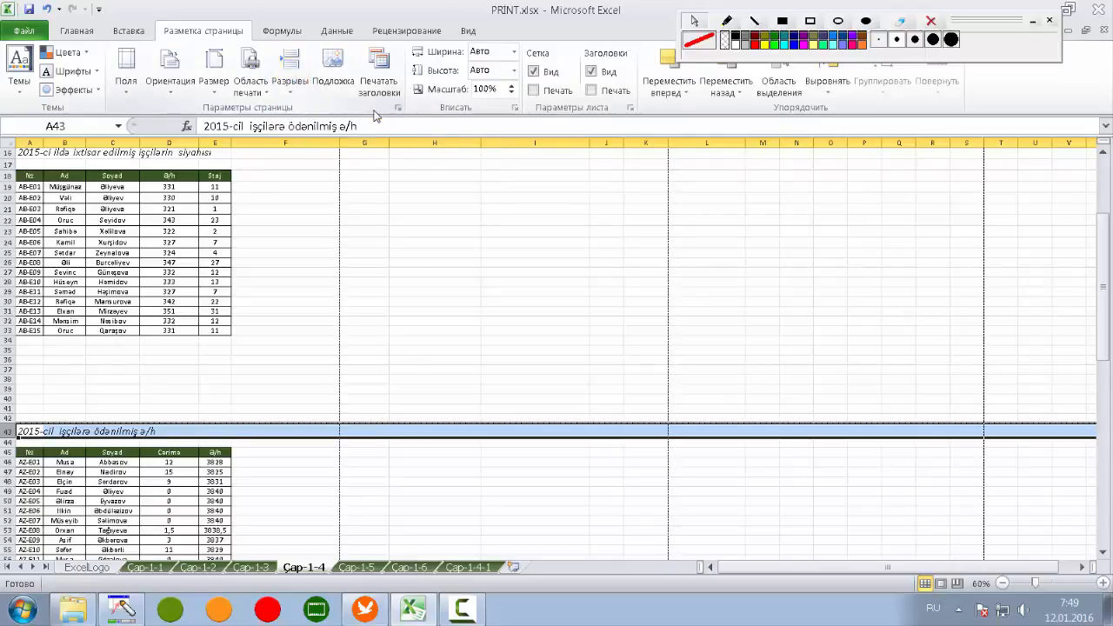
Step: Check the page break above row 43 on the sheet and in the first two print preview pages
click(251, 360)
scroll(218, 422, down, 10)
scroll(218, 422, up, 8)
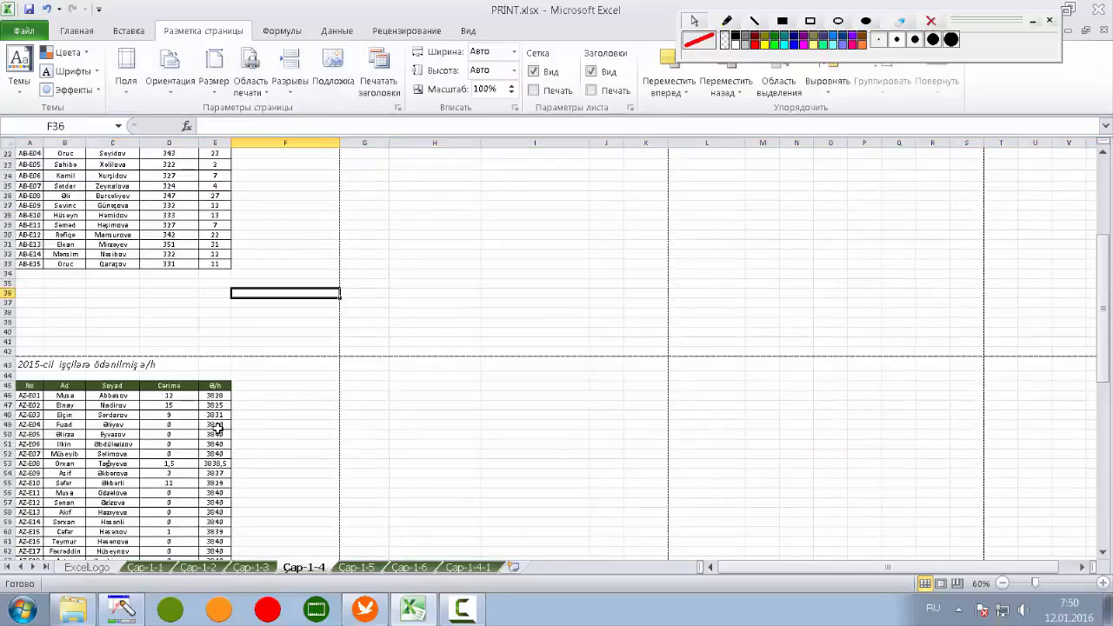
scroll(218, 391, down, 3)
scroll(225, 389, up, 2)
scroll(224, 390, up, 1)
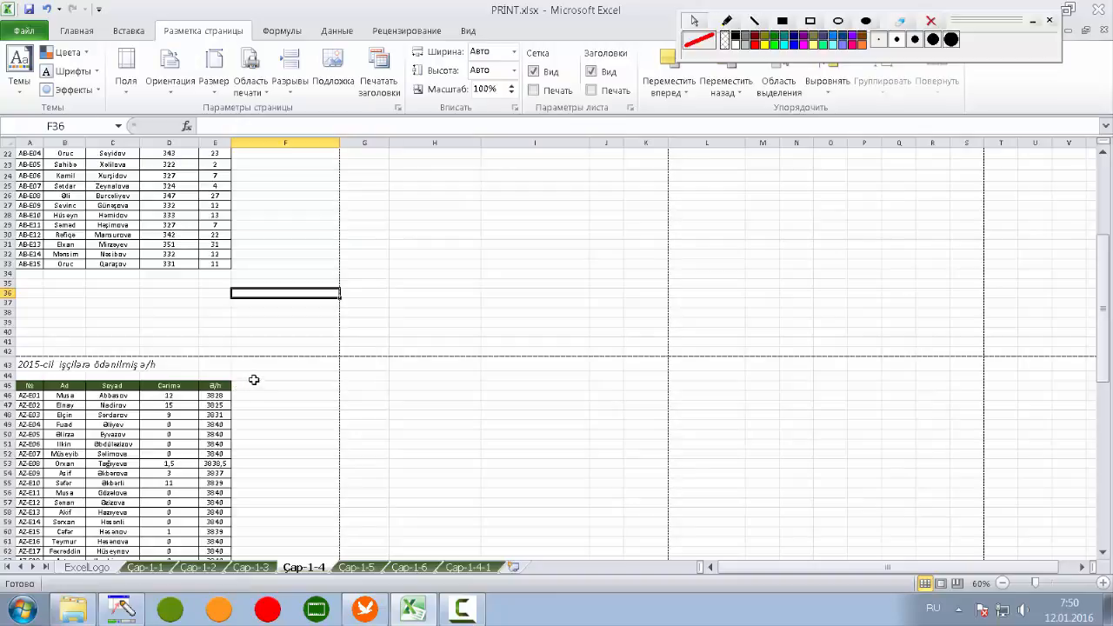
key(ctrl+p)
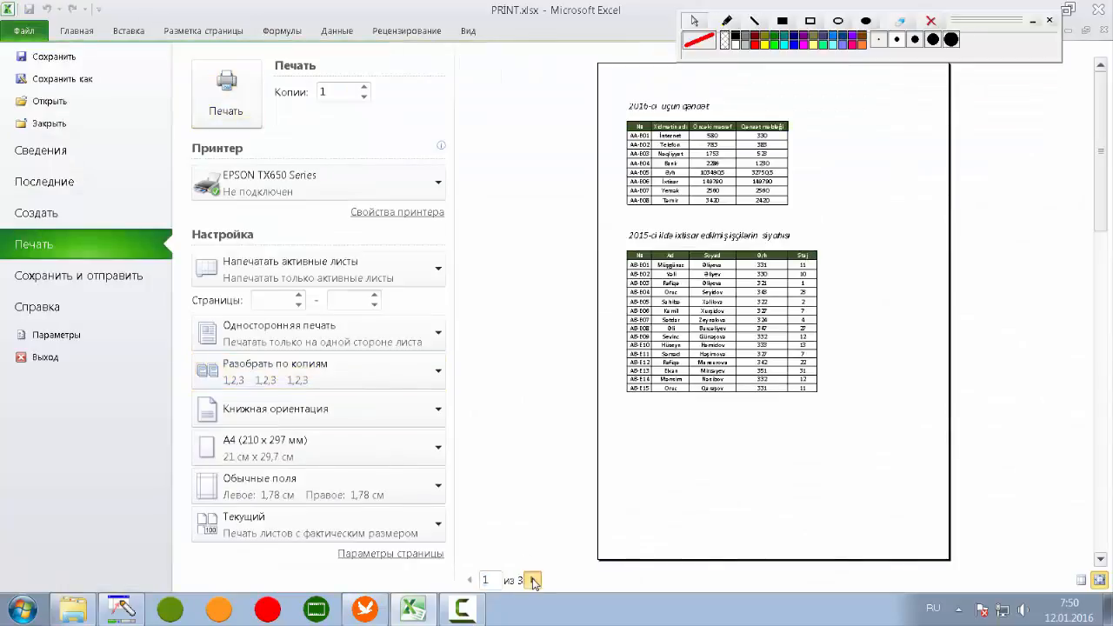
click(532, 579)
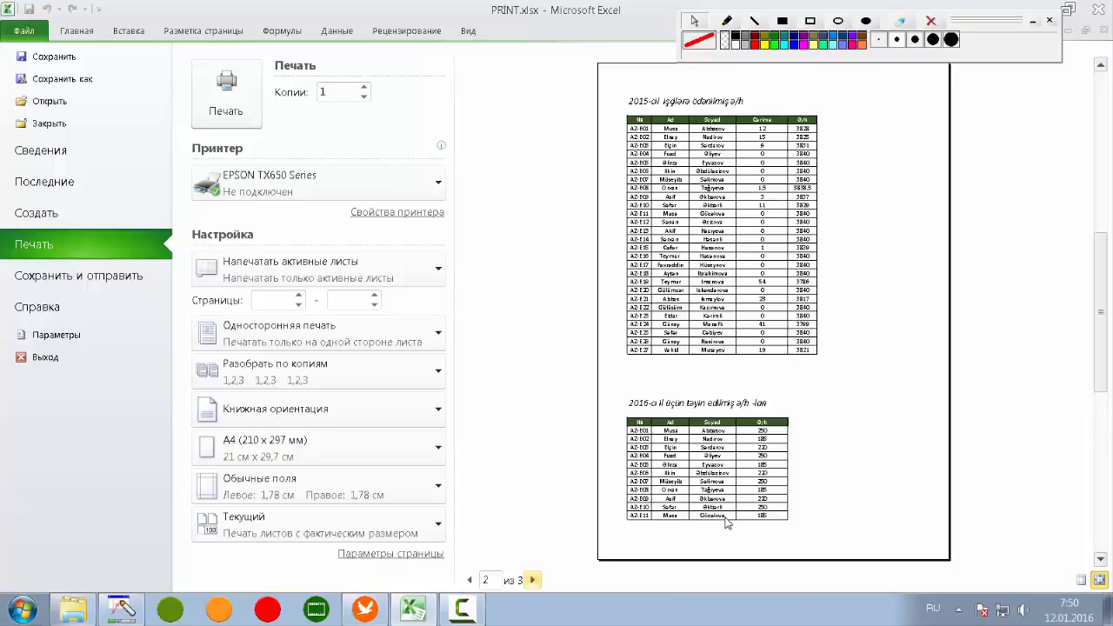
key(Escape)
Step: Insert a page break above row 78, the heading of the table of salaries set for 2016
click(335, 464)
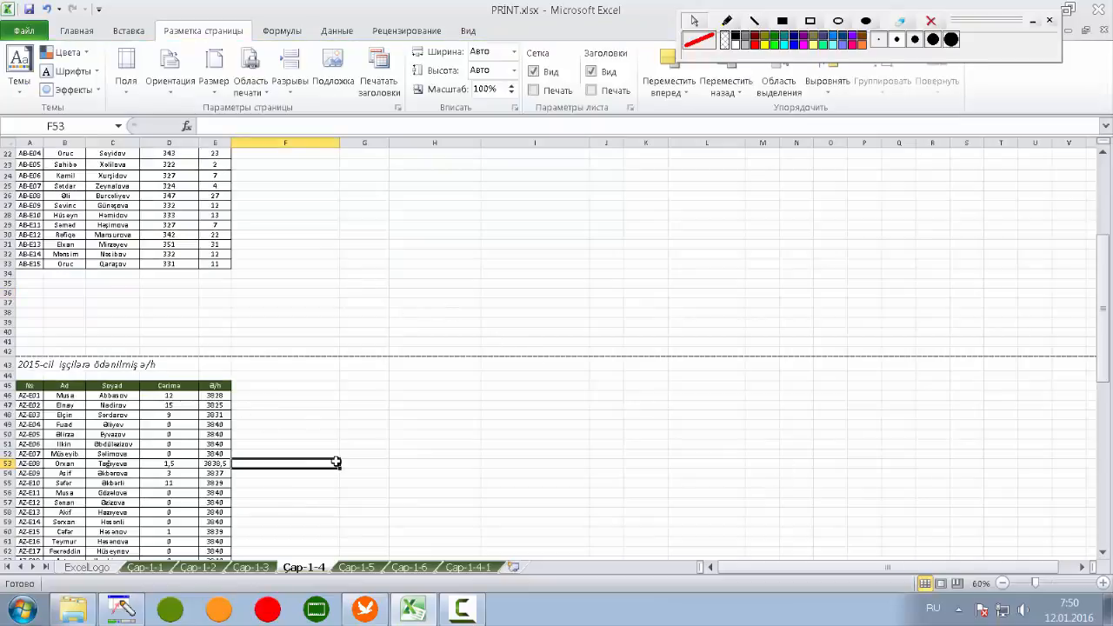
scroll(341, 461, down, 10)
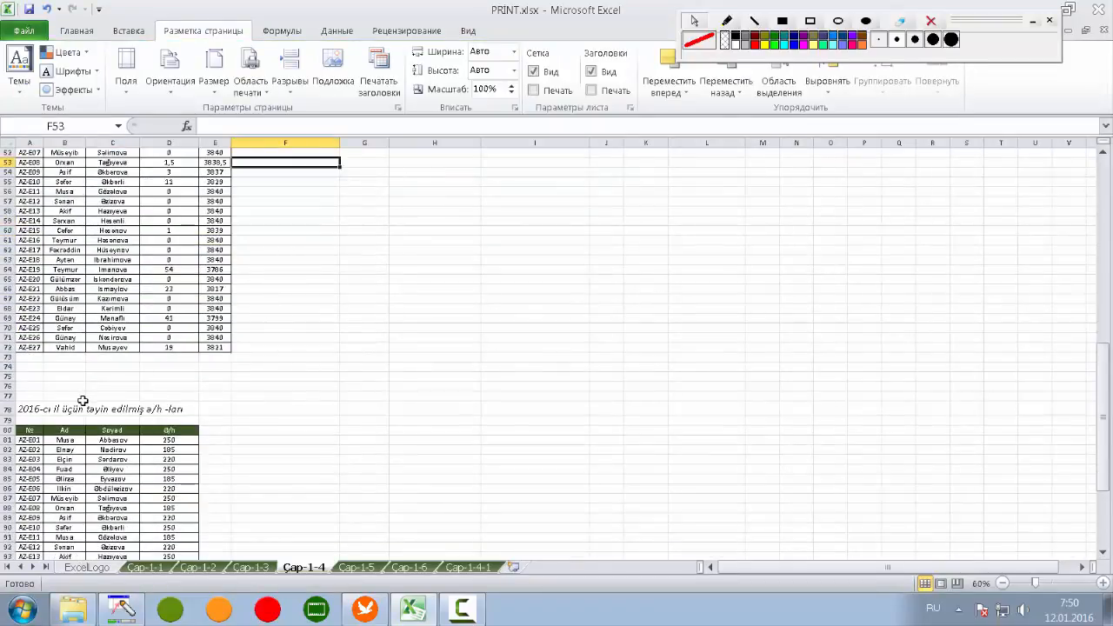
click(6, 409)
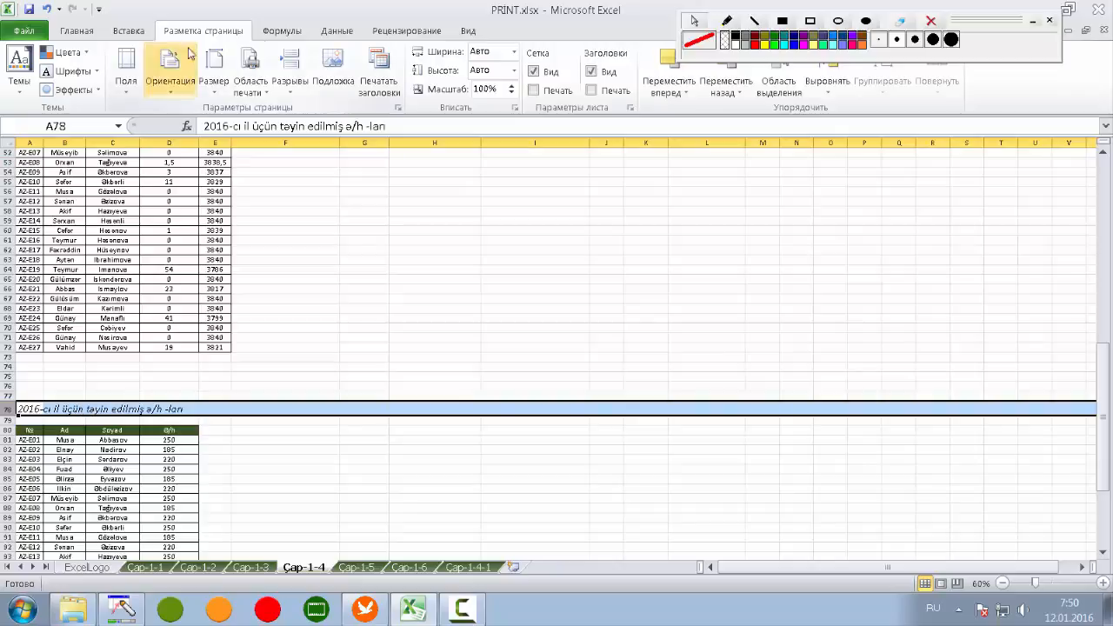
click(290, 80)
click(301, 112)
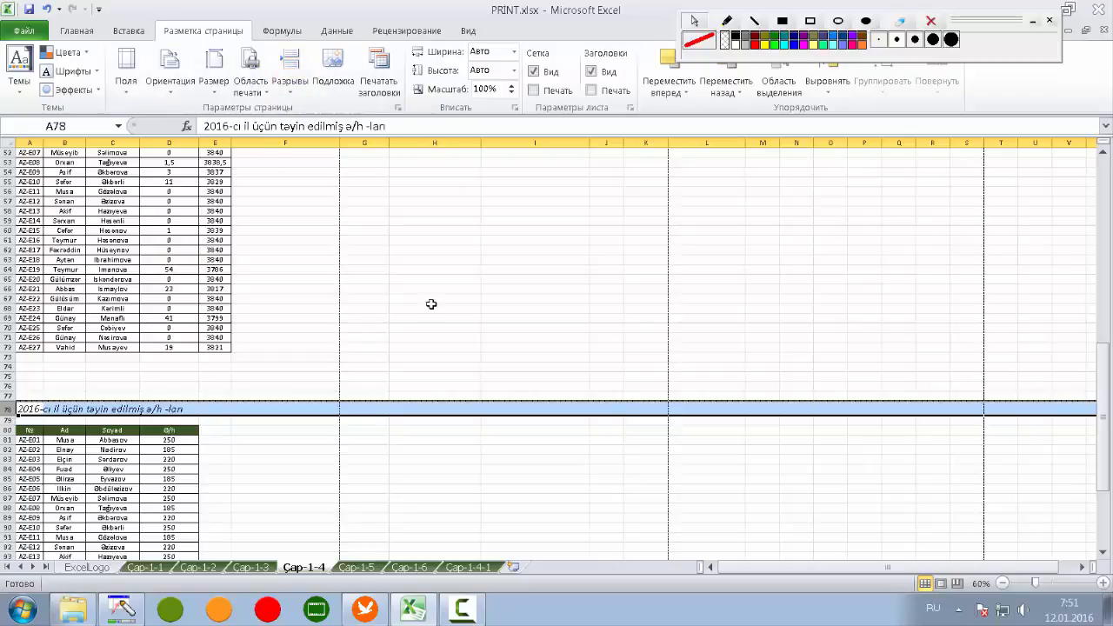
click(396, 349)
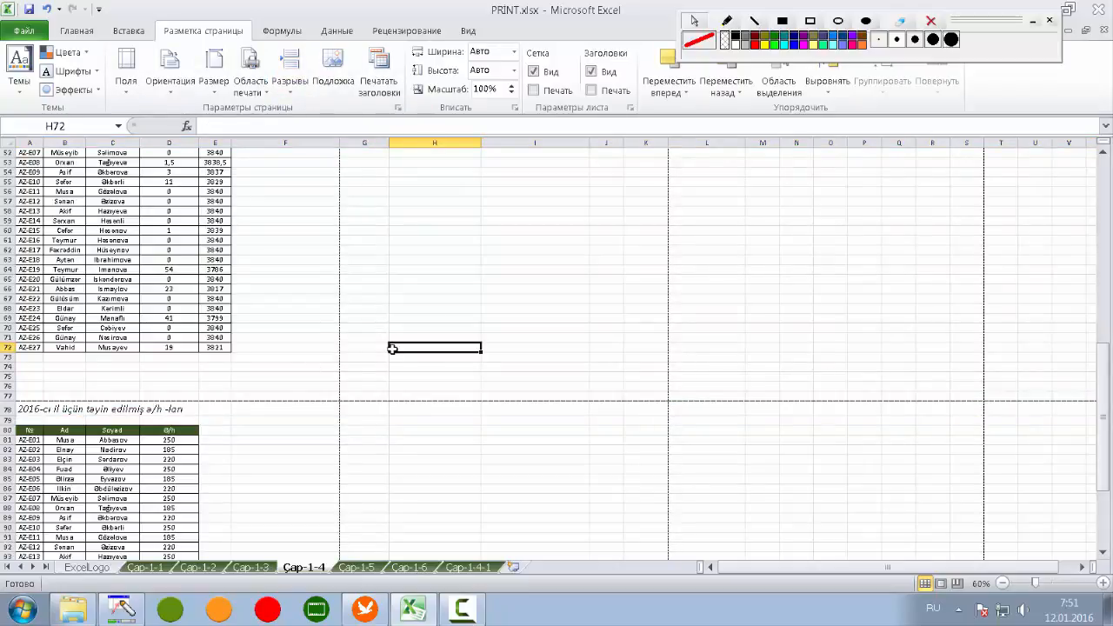
Step: Page through the print preview to check how the tables are distributed across the pages
key(ctrl+p)
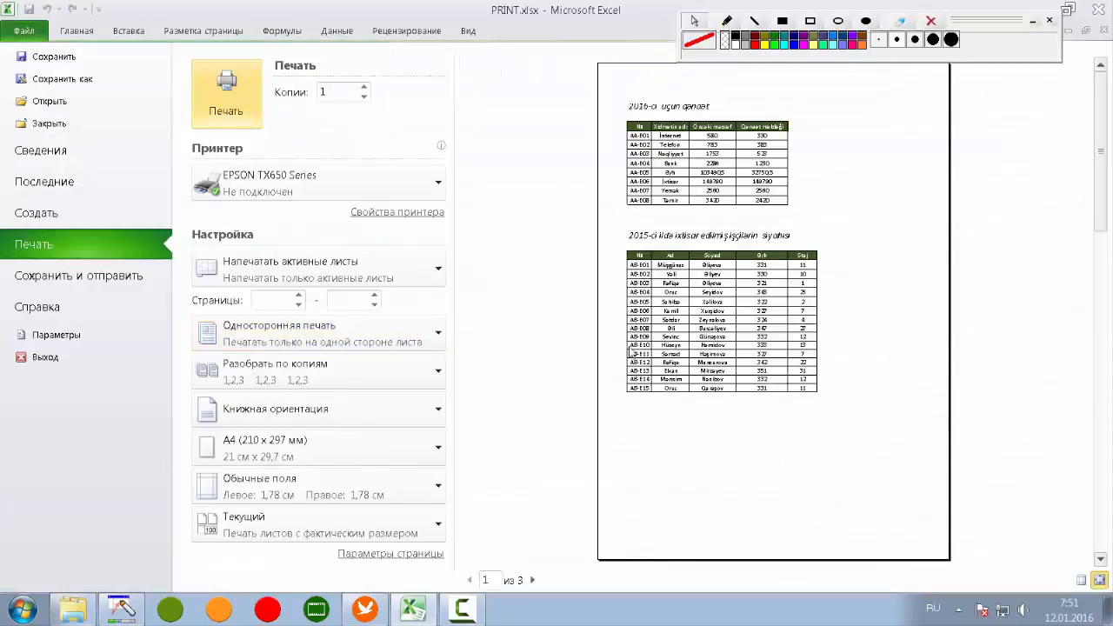
click(534, 580)
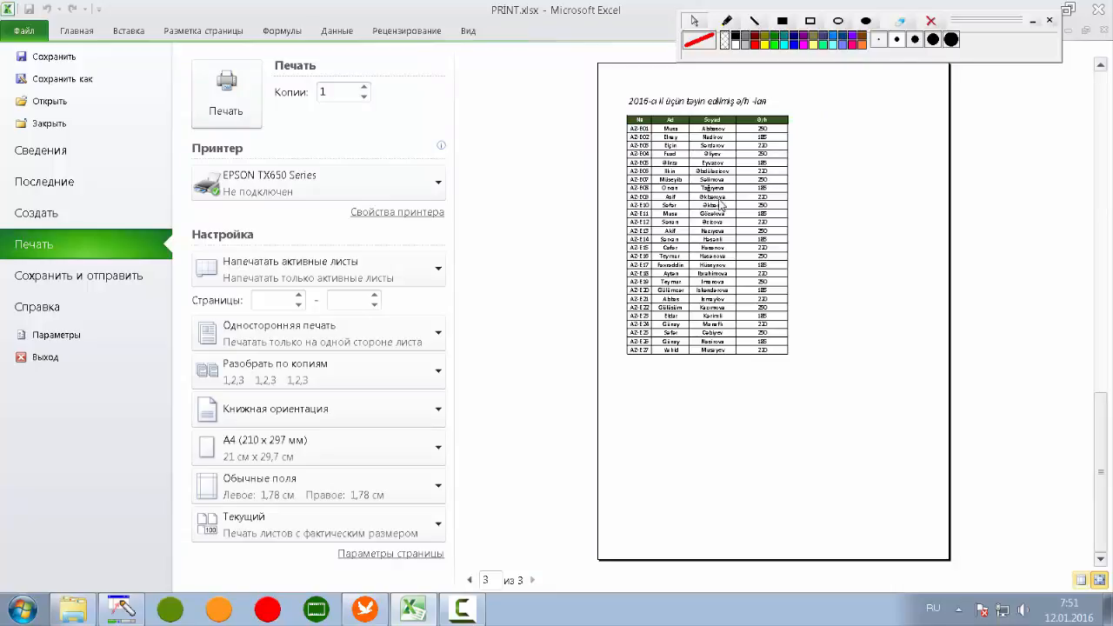
Step: Return from the print preview to the sheet and check the page breaks above rows 43 and 78
key(Escape)
scroll(213, 302, down, 10)
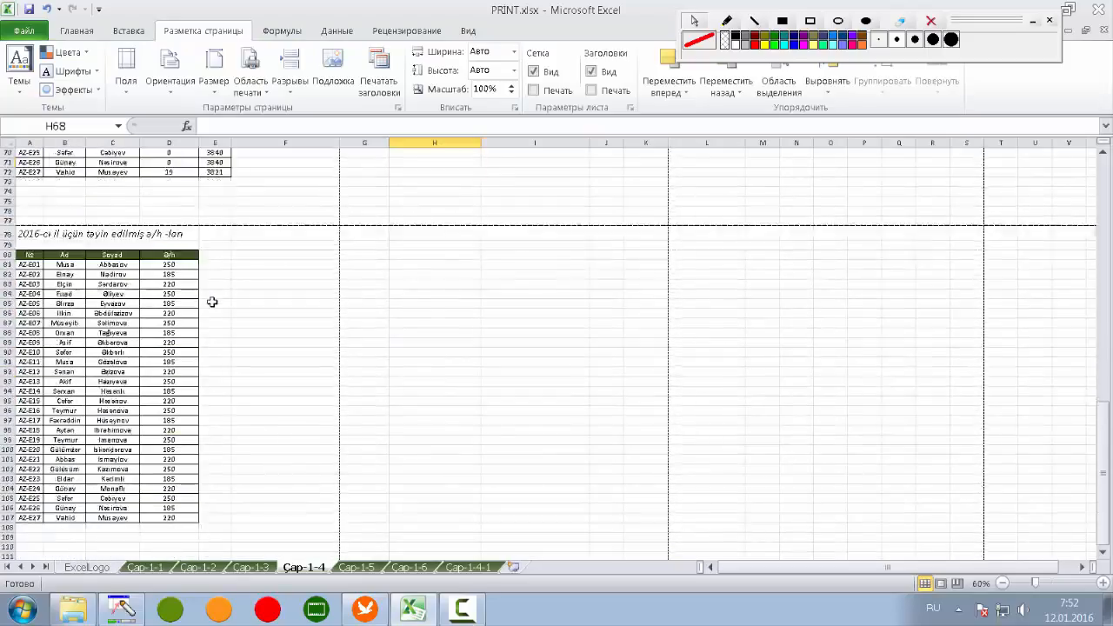
scroll(212, 302, down, 9)
click(90, 361)
scroll(89, 360, down, 3)
scroll(90, 360, up, 15)
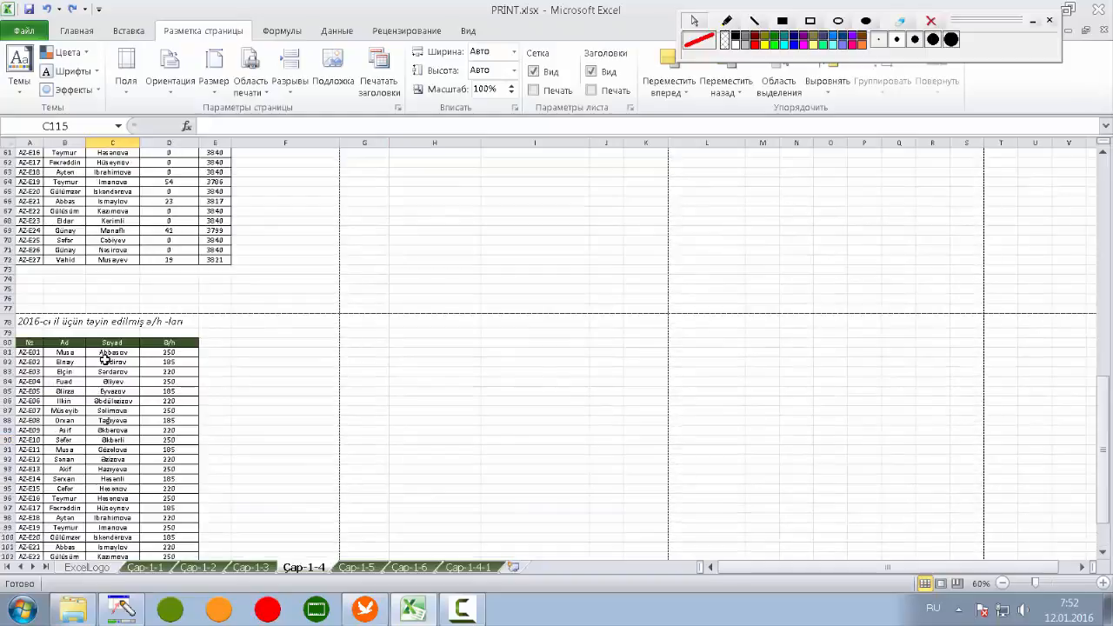
scroll(122, 378, down, 13)
scroll(136, 397, up, 15)
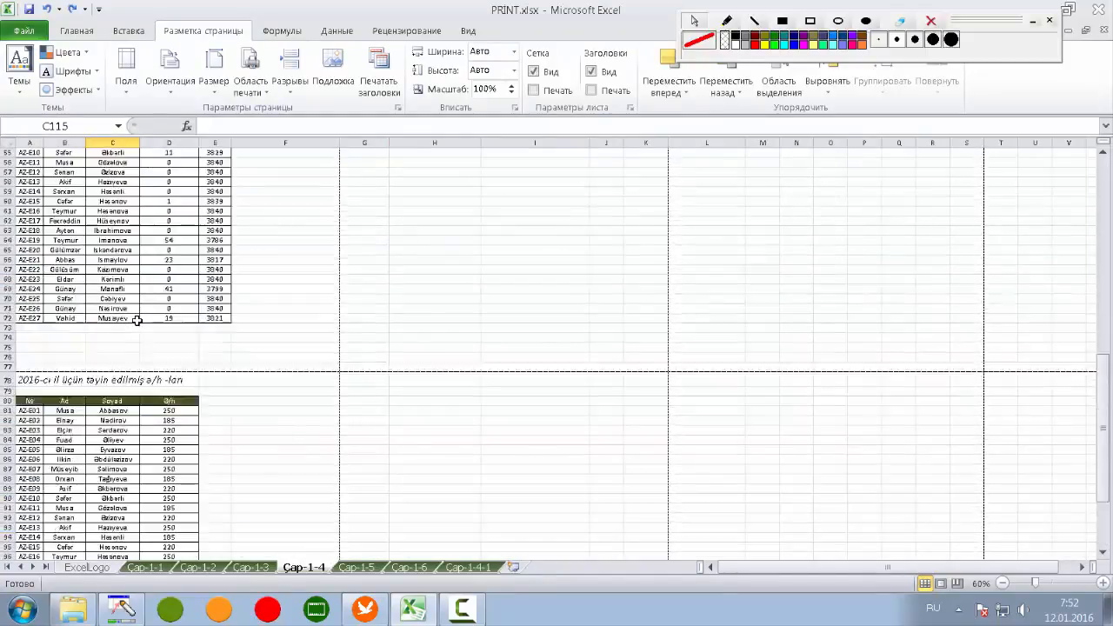
scroll(136, 320, up, 14)
scroll(143, 331, down, 3)
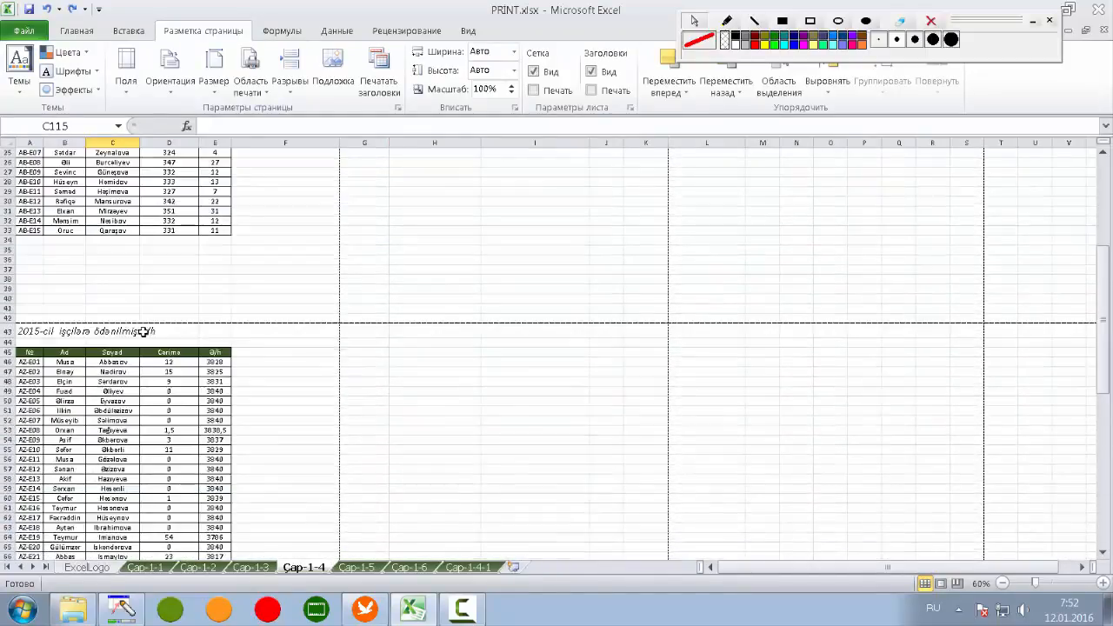
scroll(143, 331, down, 20)
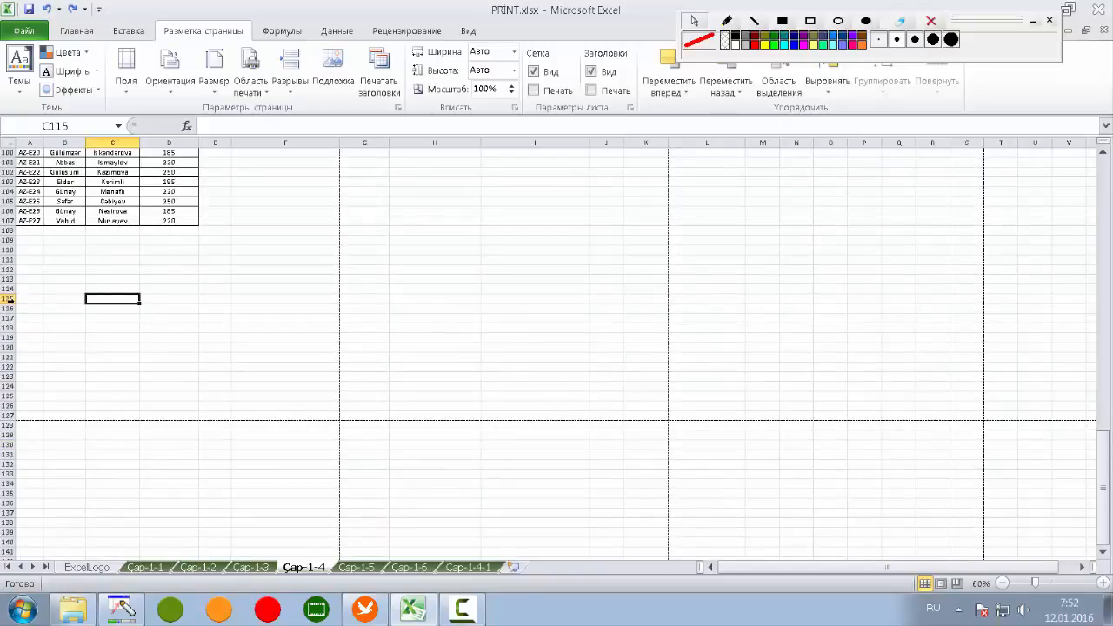
Step: Insert page breaks above rows 115, 117 and 119 in the empty area below the last table
key(Down)
key(Down)
key(Down)
key(Down)
key(Down)
click(7, 338)
click(289, 81)
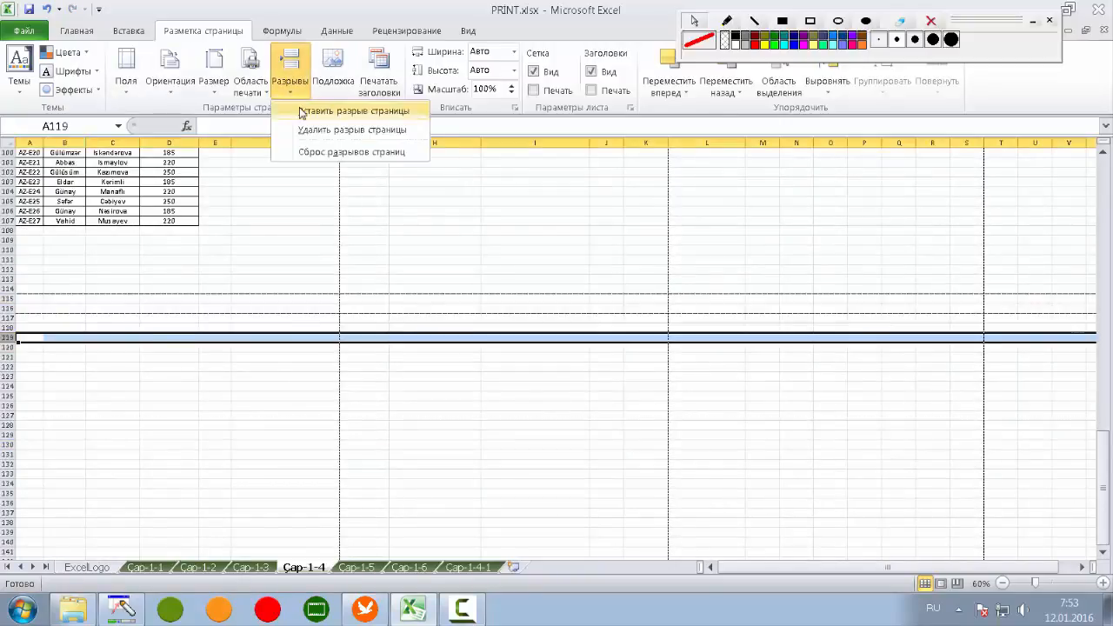
click(331, 110)
Step: Insert two more page breaks, above rows 122 and 124
click(52, 375)
click(7, 366)
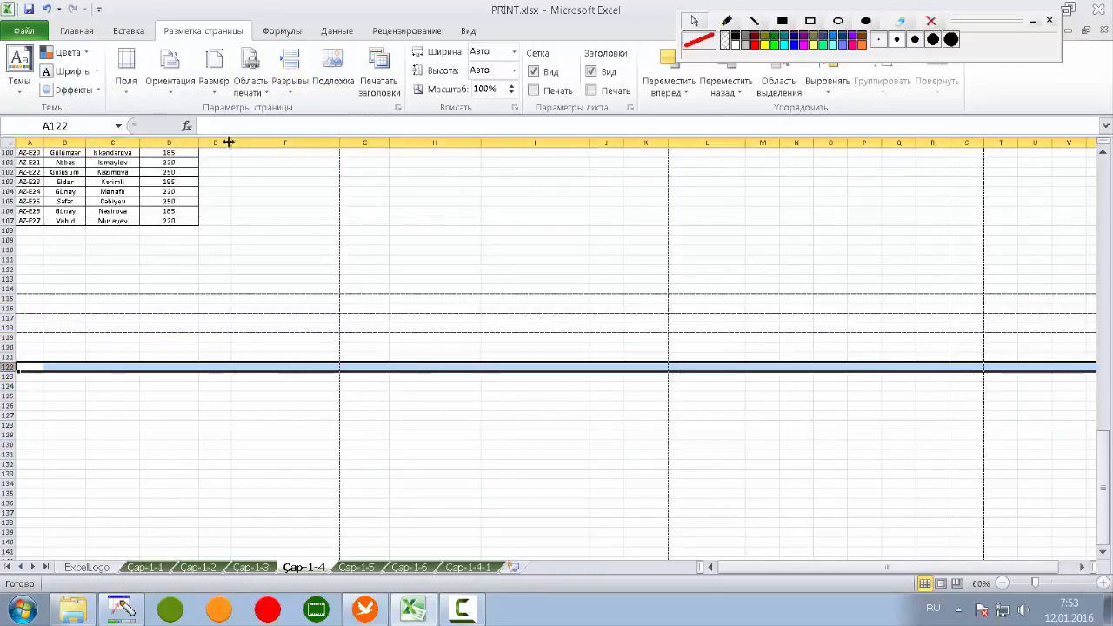
click(290, 81)
click(339, 107)
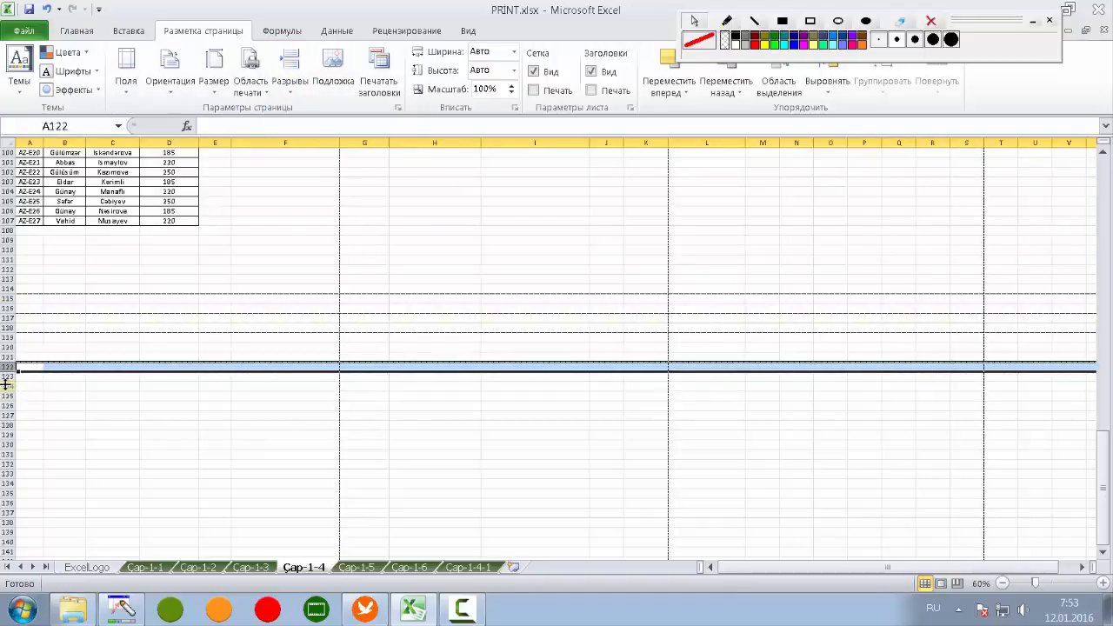
click(8, 385)
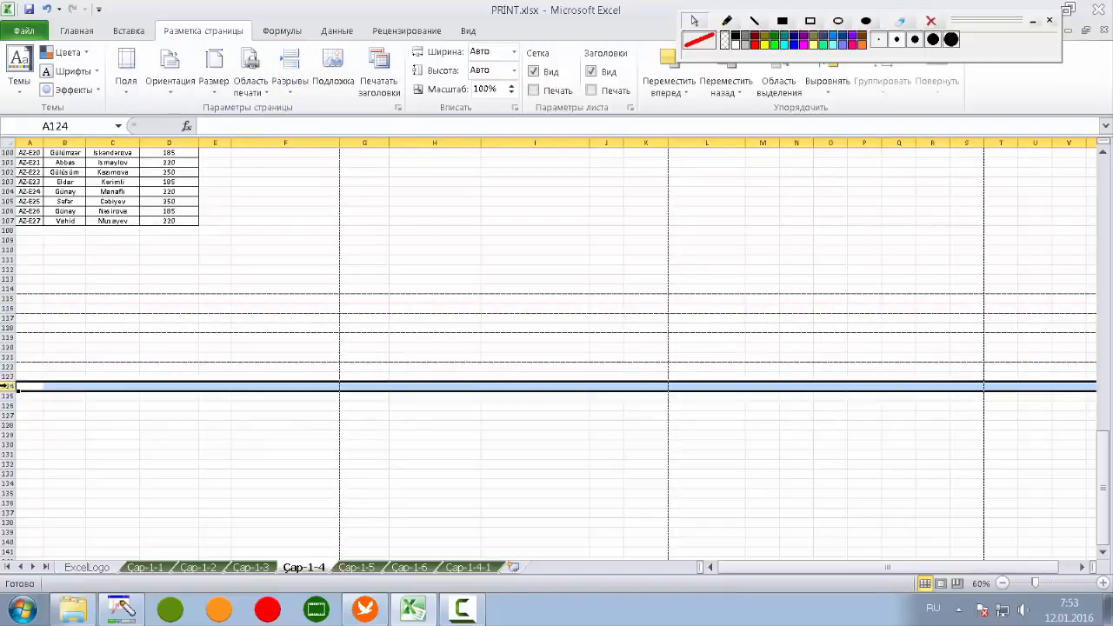
click(290, 81)
click(300, 109)
Step: Go over the added page breaks in the empty rows 114 to 124 one by one
click(161, 292)
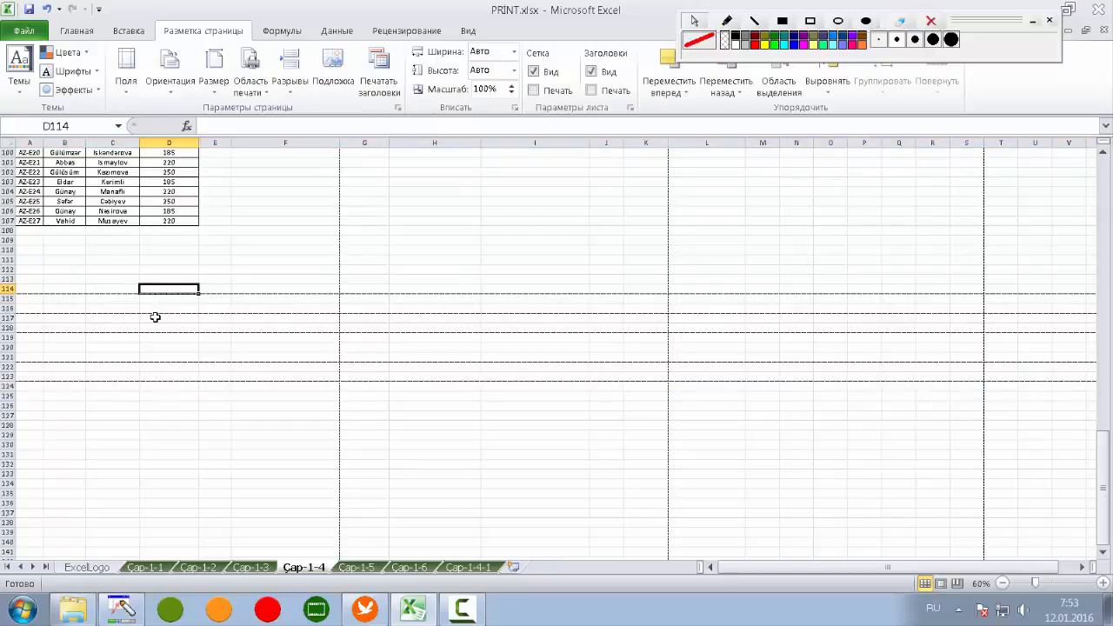
click(156, 317)
click(159, 336)
click(162, 357)
click(160, 382)
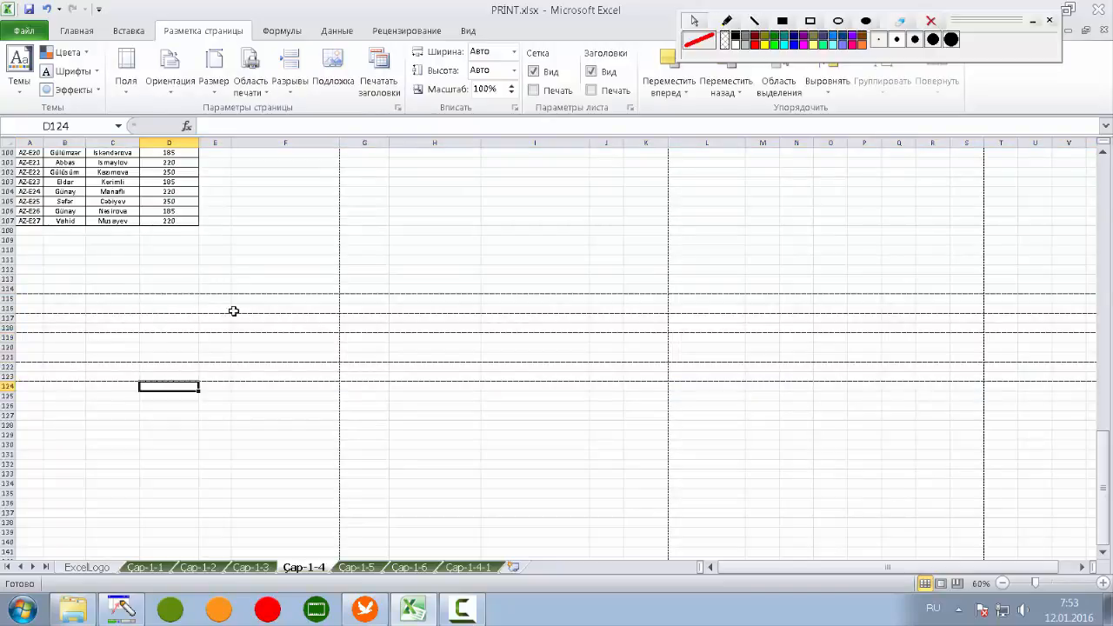
click(237, 272)
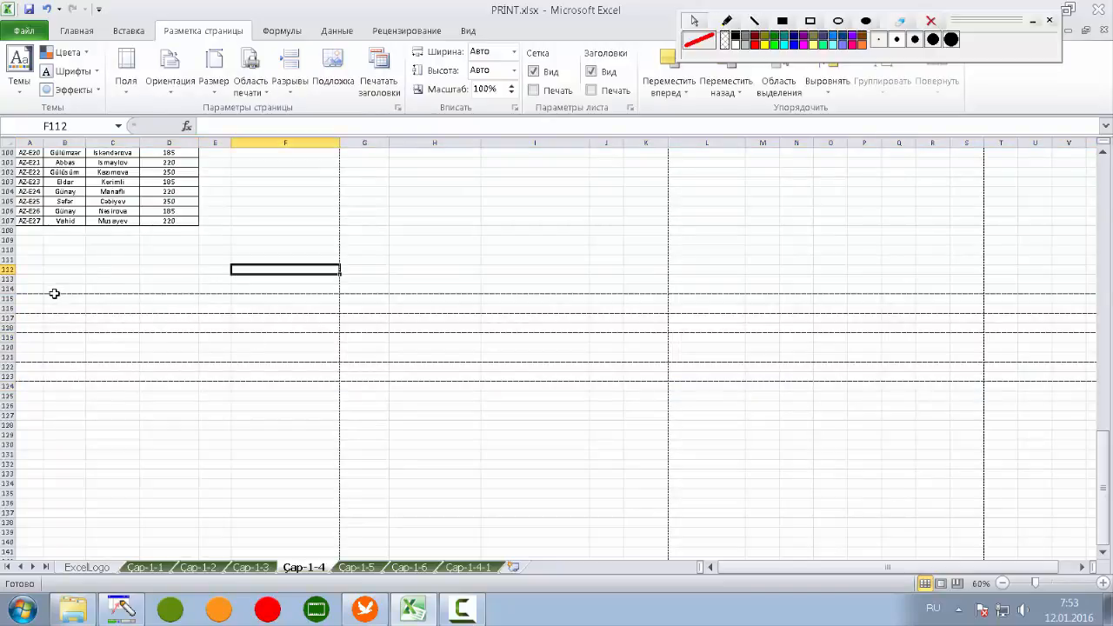
click(104, 417)
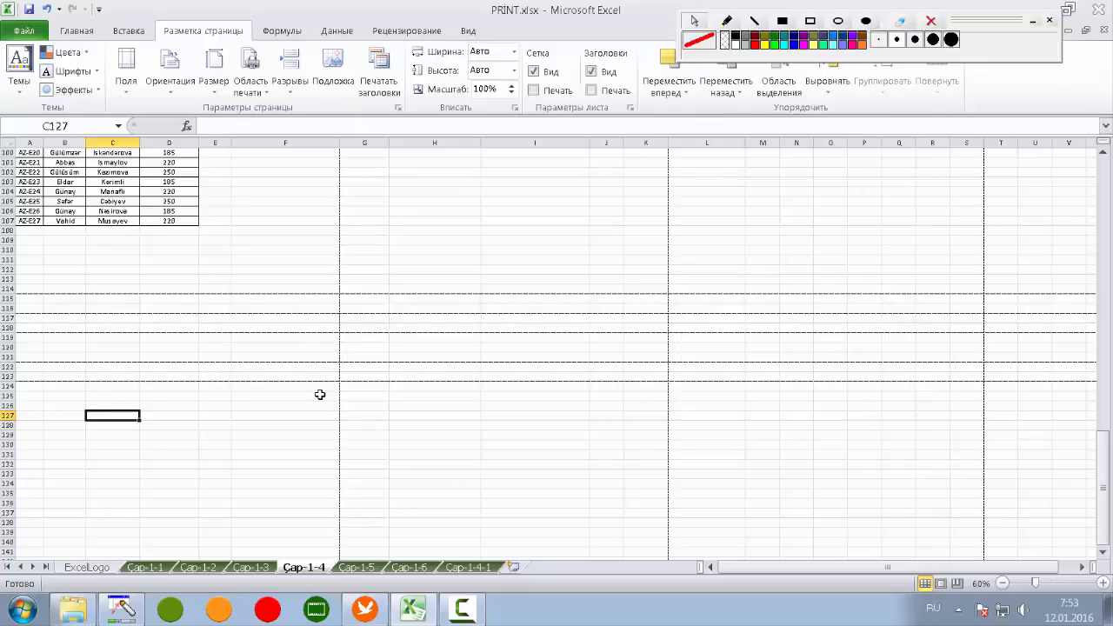
key(Down)
key(Right)
key(Right)
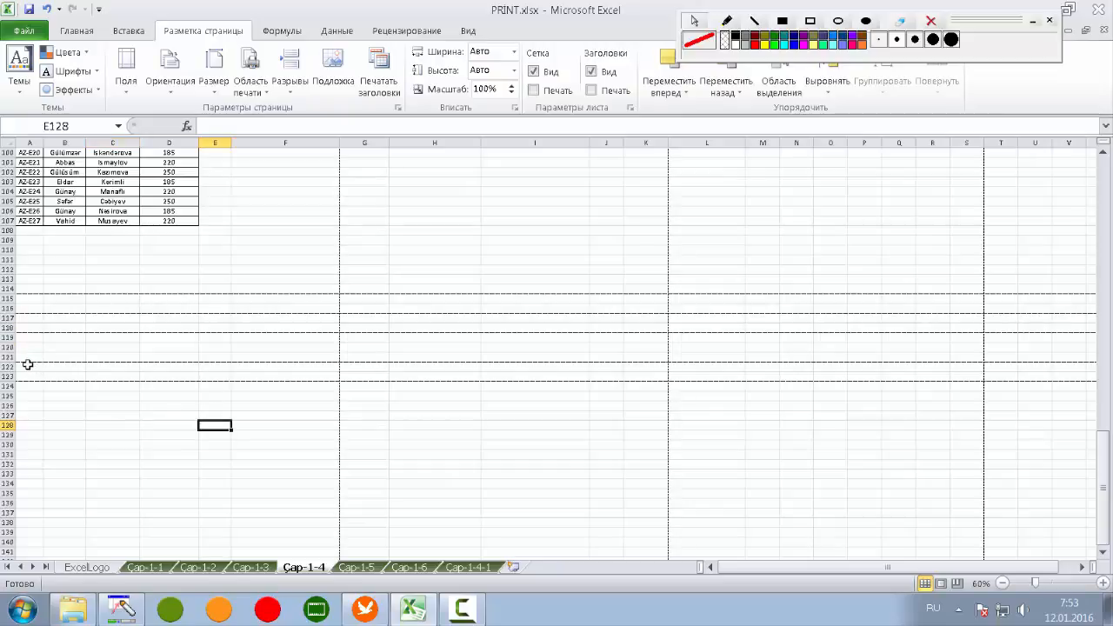
Step: Remove only the page break above row 122, working from cell A122
click(10, 367)
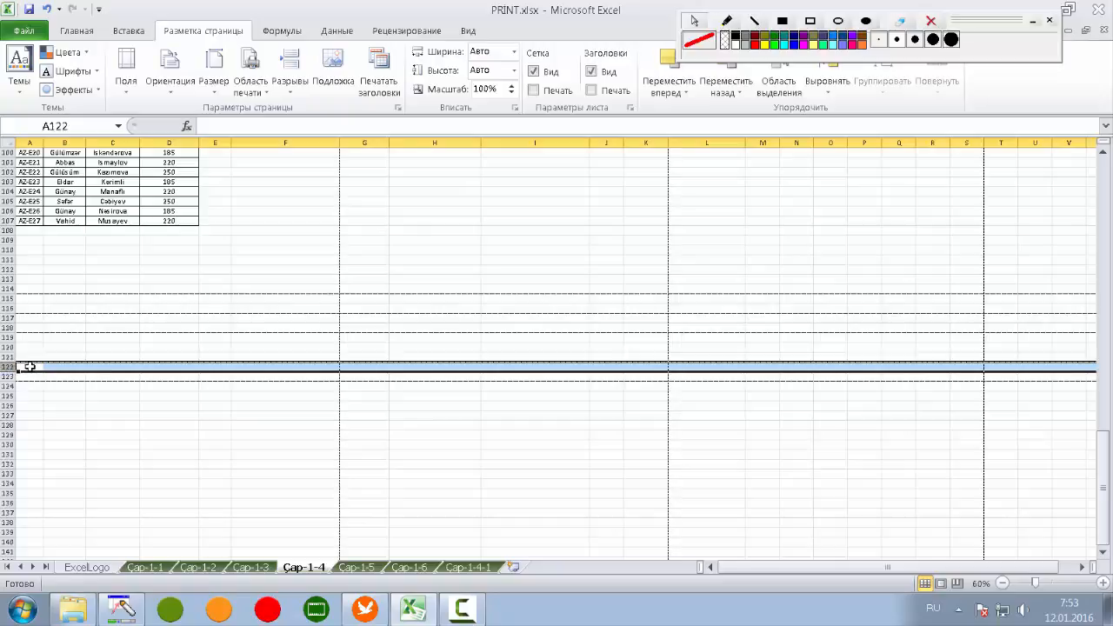
click(27, 368)
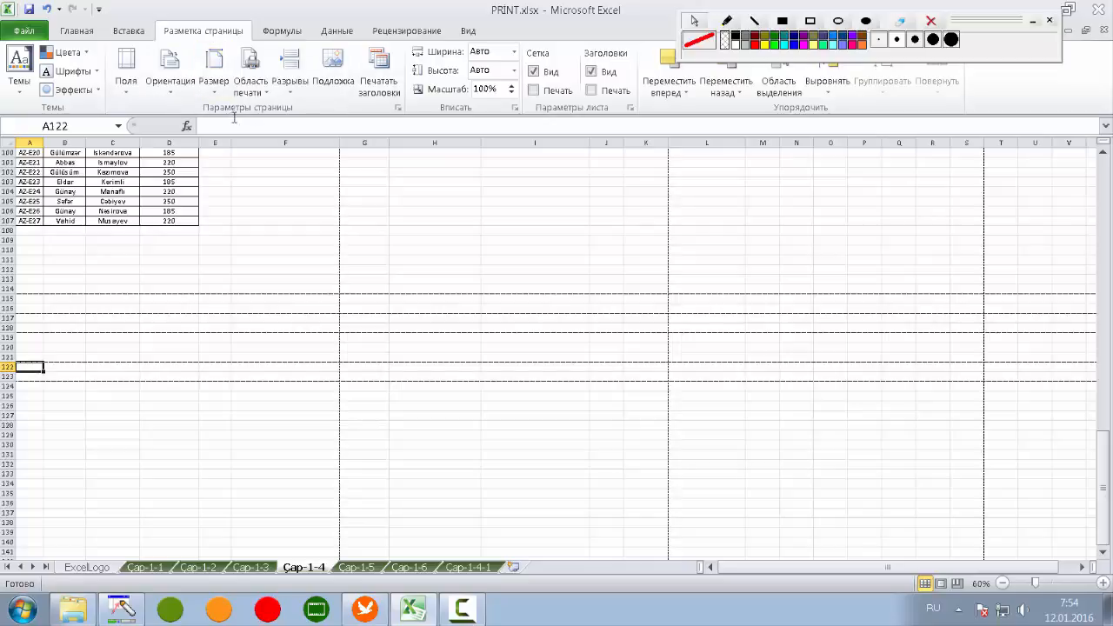
click(294, 96)
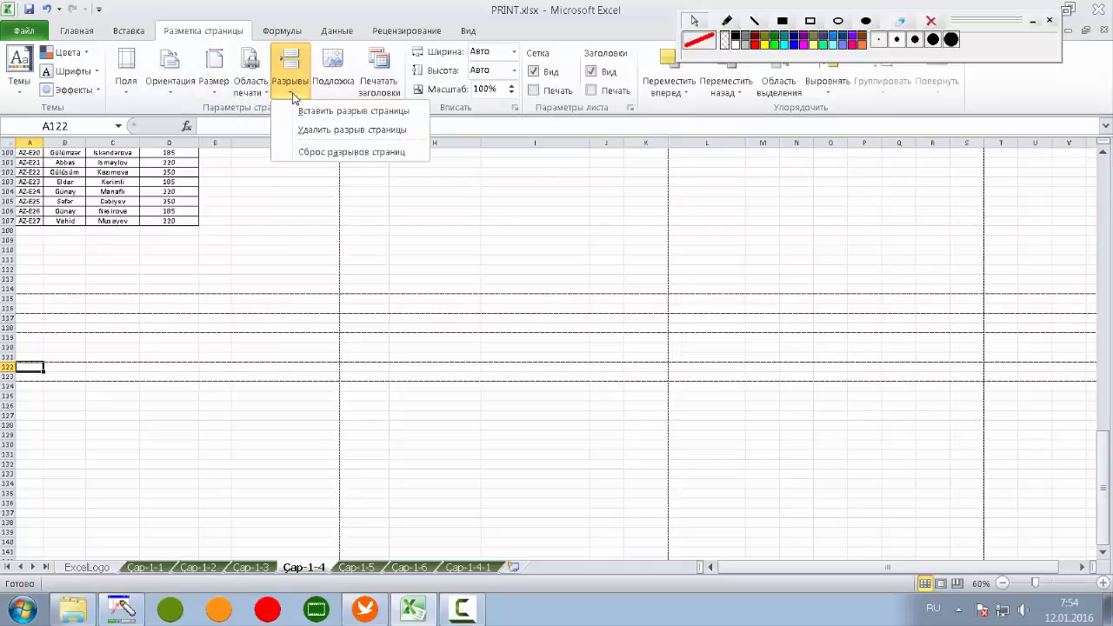
click(365, 130)
click(91, 358)
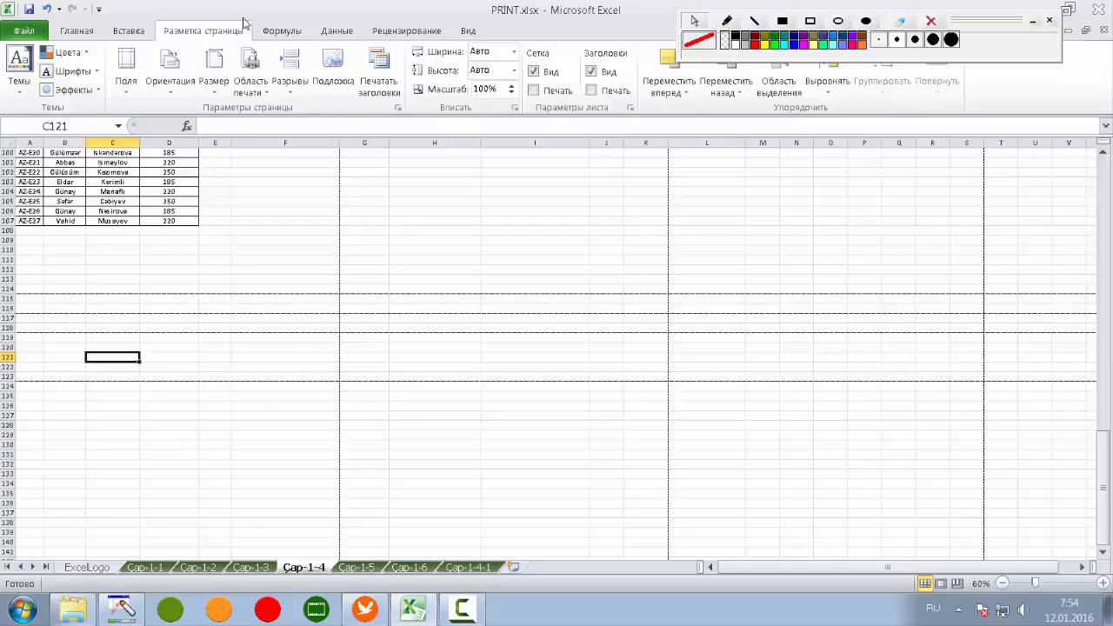
Step: Reset all manual page breaks on the Çap-1-4 sheet and check the page boundaries across its tables
click(292, 88)
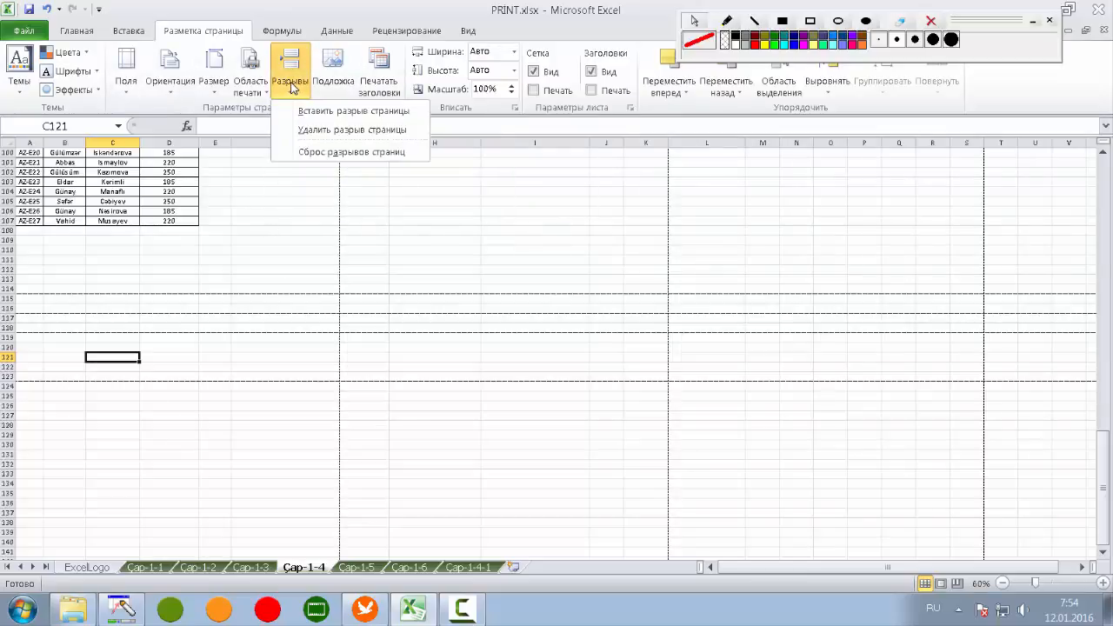
click(371, 153)
scroll(246, 351, up, 12)
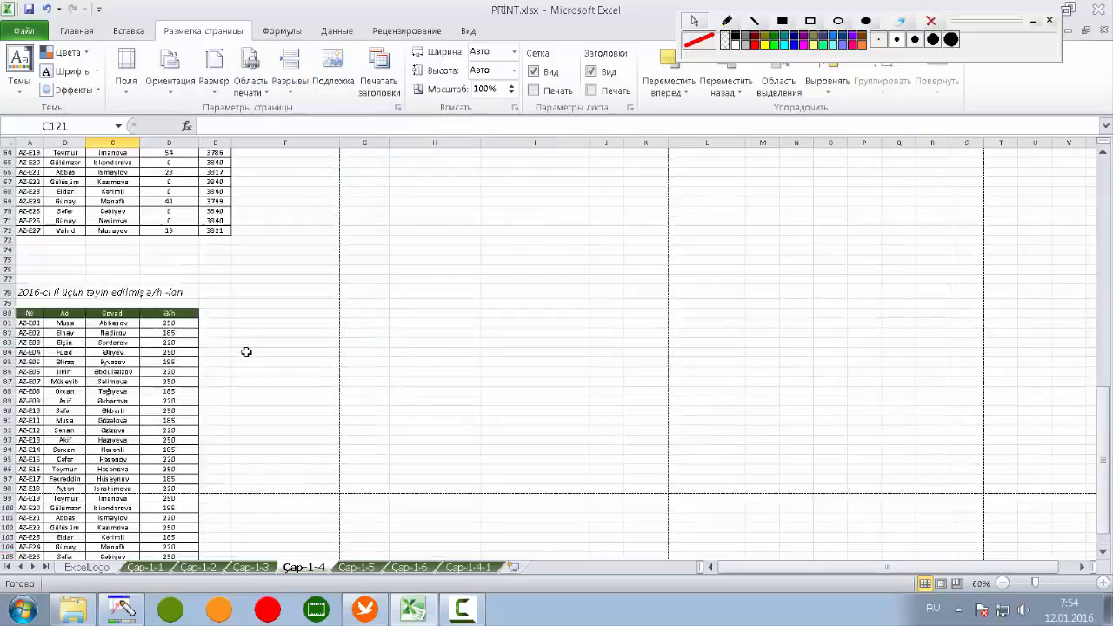
scroll(246, 352, up, 20)
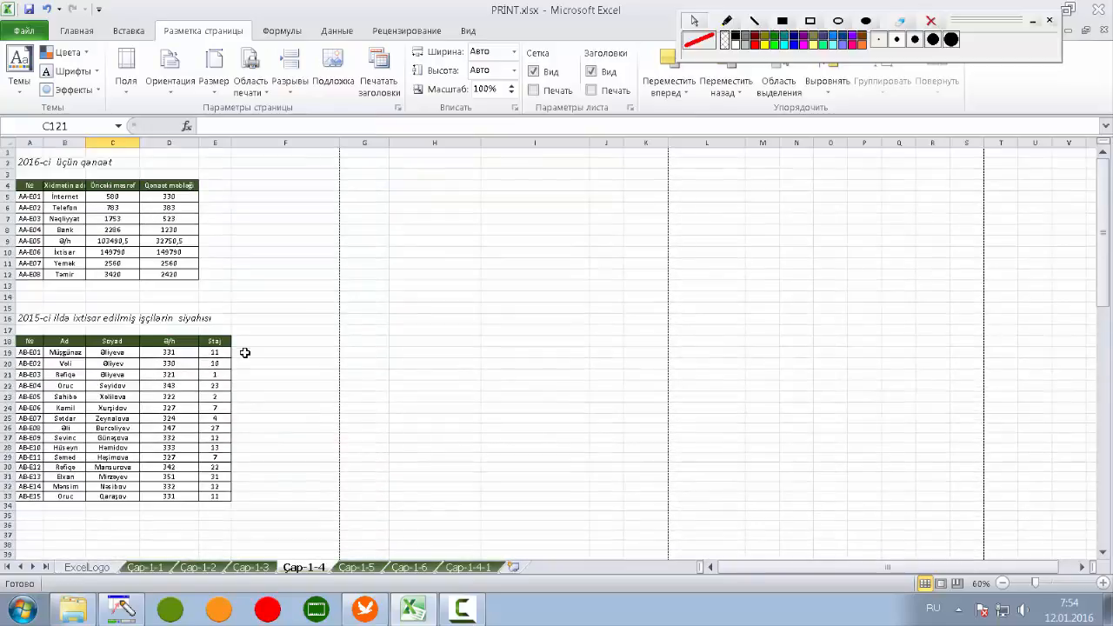
scroll(245, 353, down, 4)
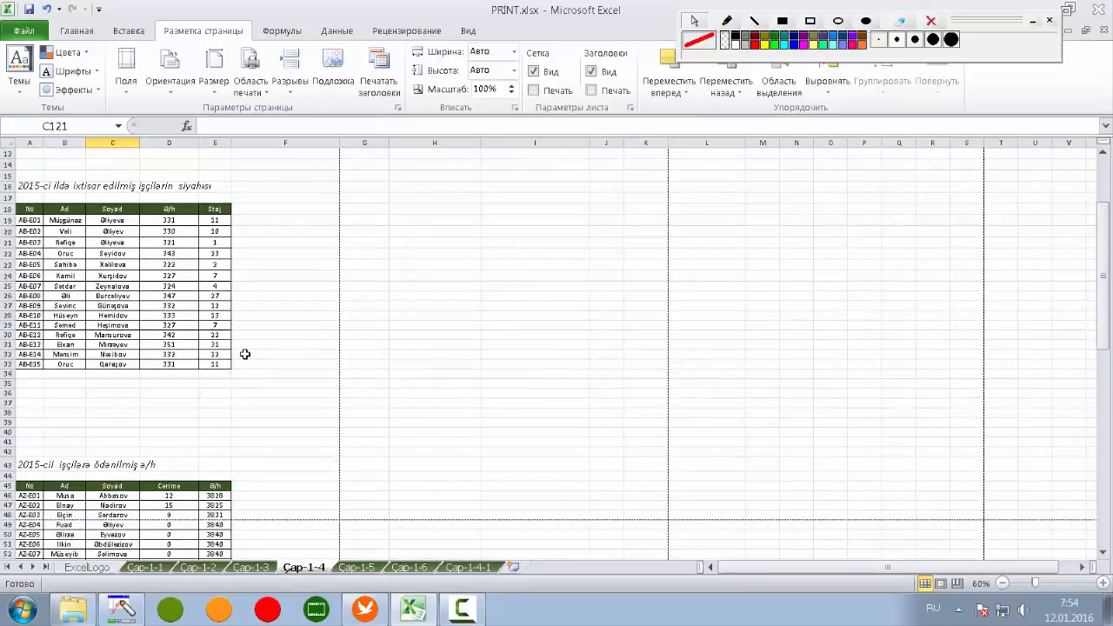
scroll(246, 354, up, 4)
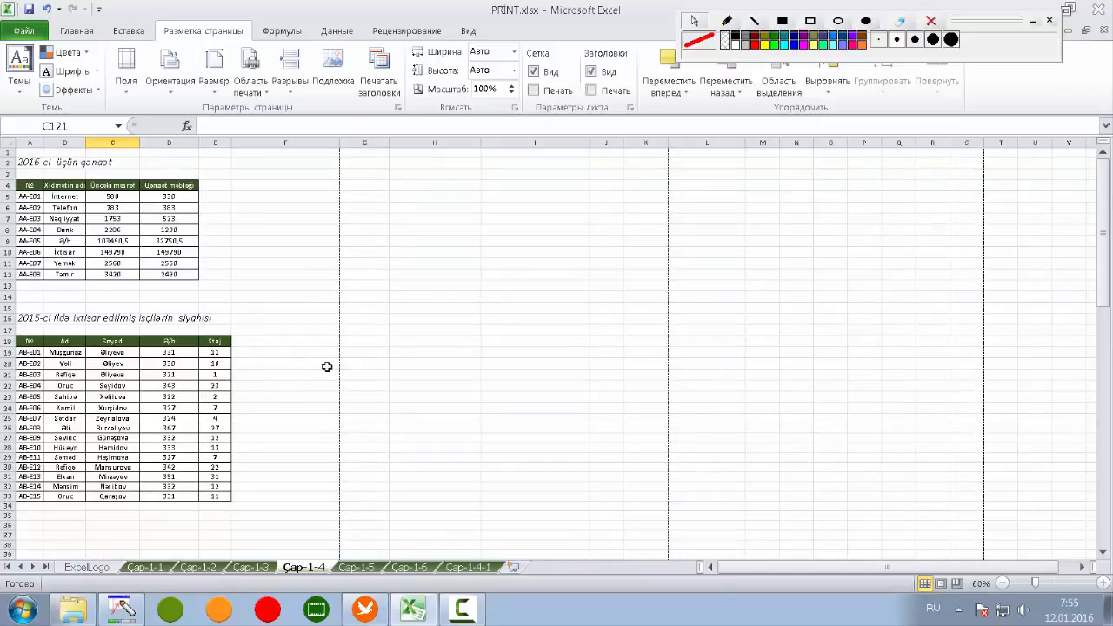
Step: Switch to the Çap-1-4-1 sheet and check in the print preview how its four tables are split
click(470, 567)
click(557, 263)
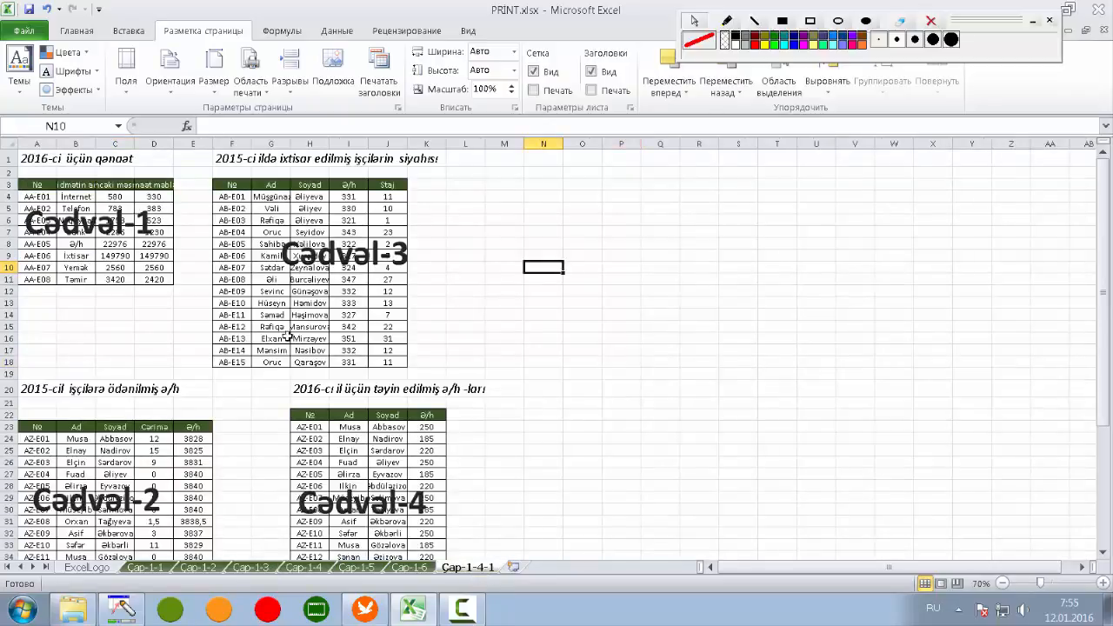
scroll(288, 341, up, 1)
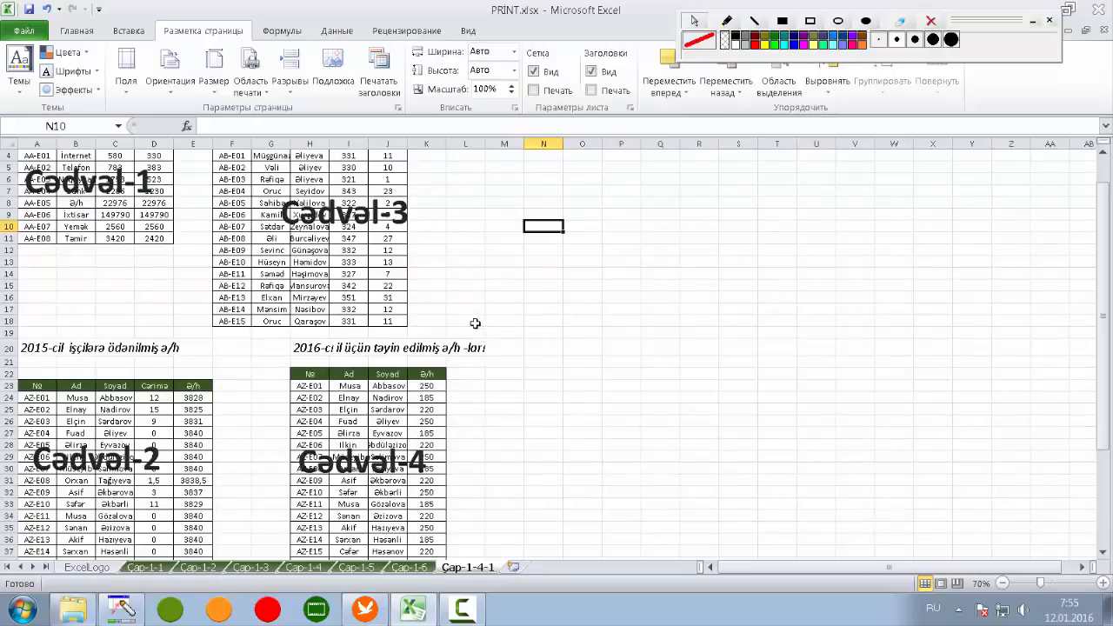
key(ctrl+p)
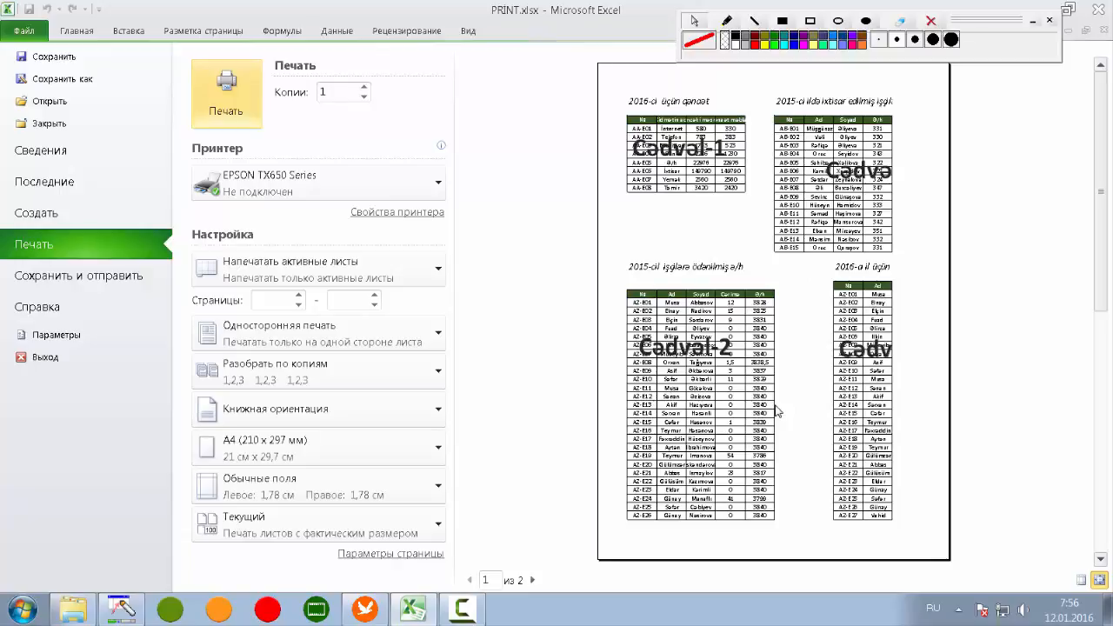
key(Escape)
Step: Insert page breaks at cell F19 so the sheet is divided both horizontally and vertically between the four tables
click(606, 397)
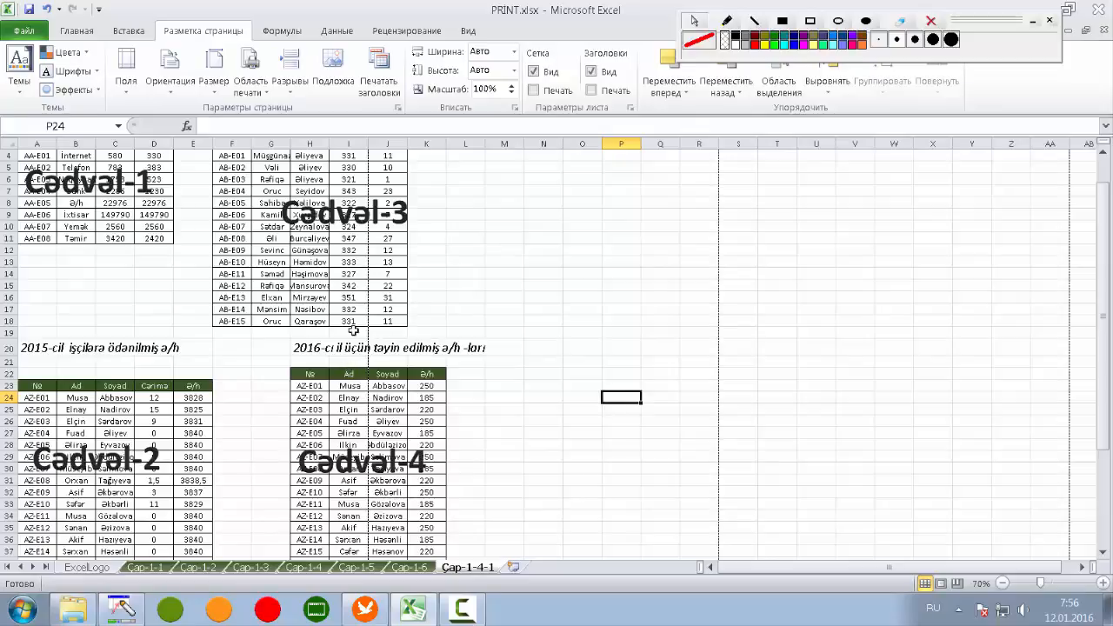
click(584, 251)
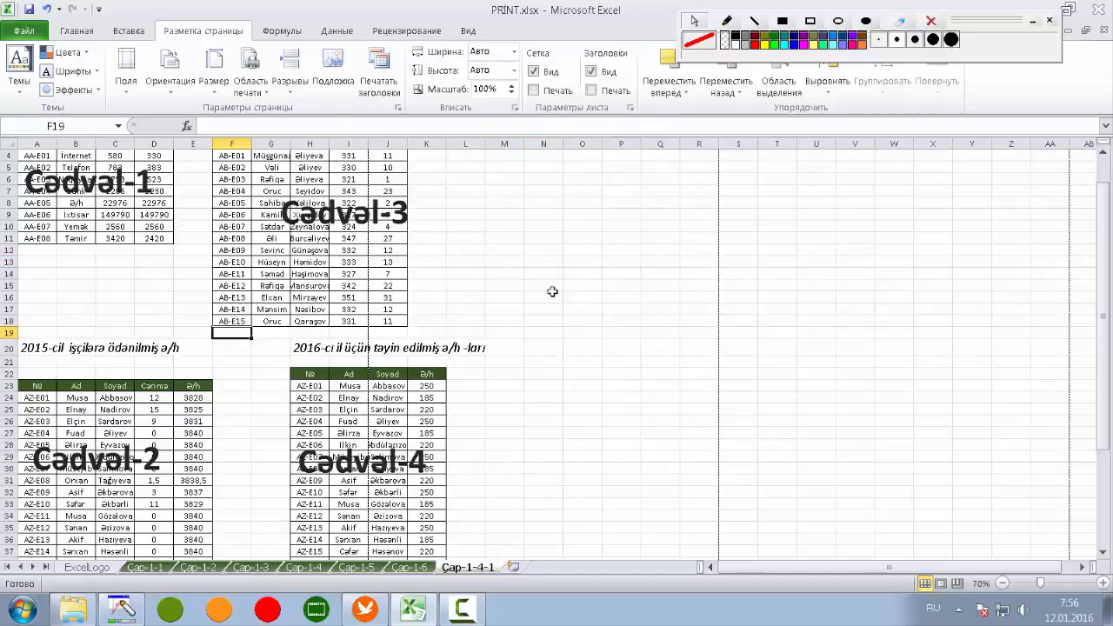
click(219, 333)
click(290, 77)
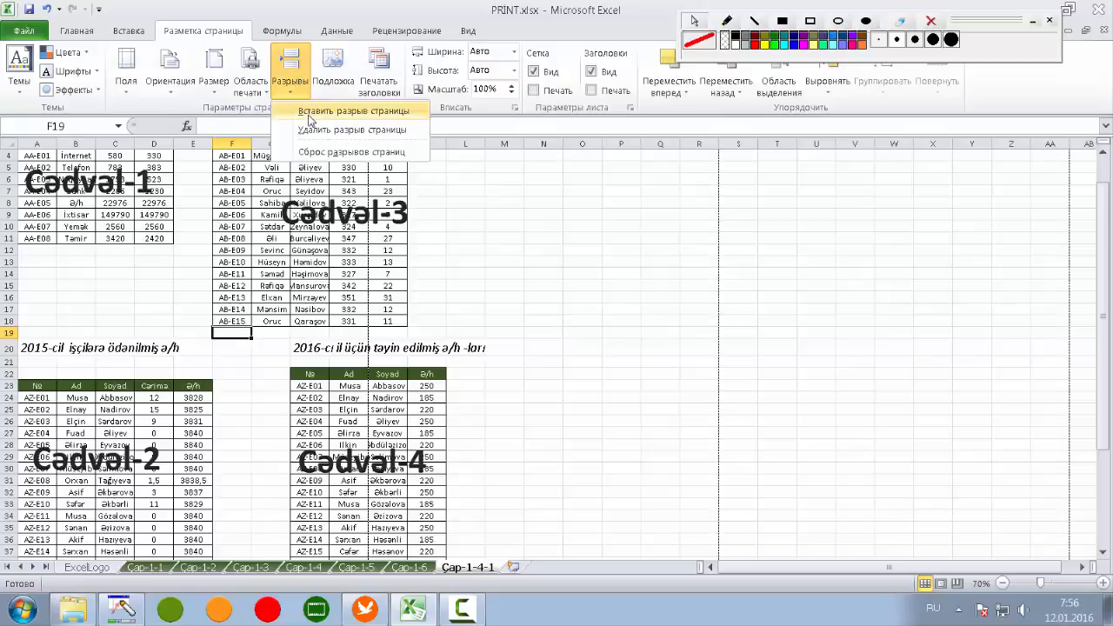
click(309, 113)
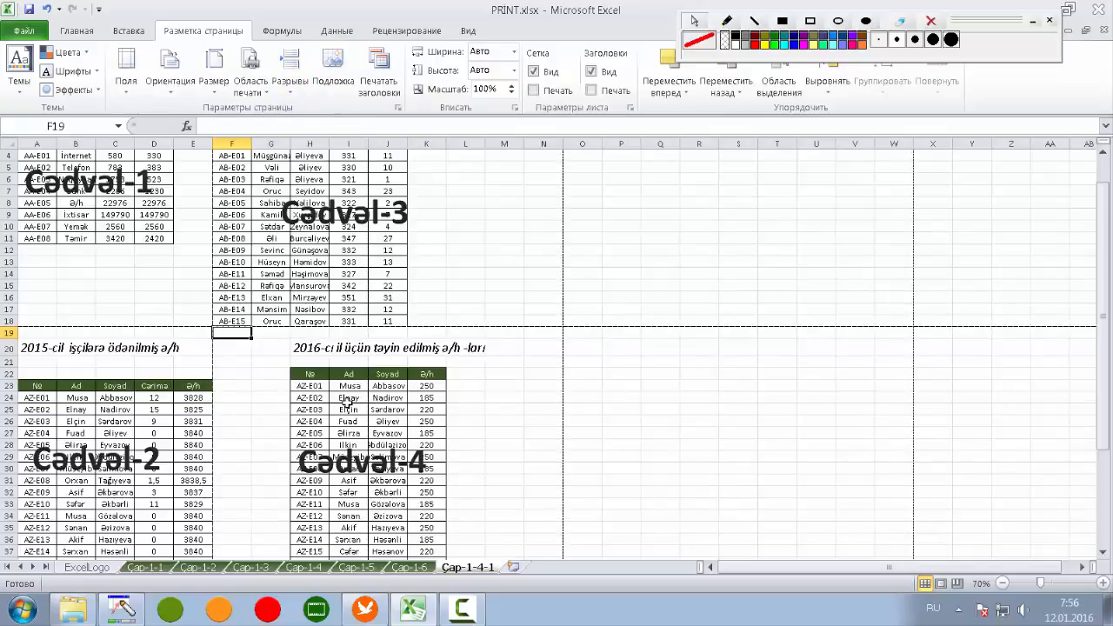
Step: Page back and forth through the print preview to check how Cədvəl-1 to Cədvəl-4 are distributed across the pages
key(ctrl+p)
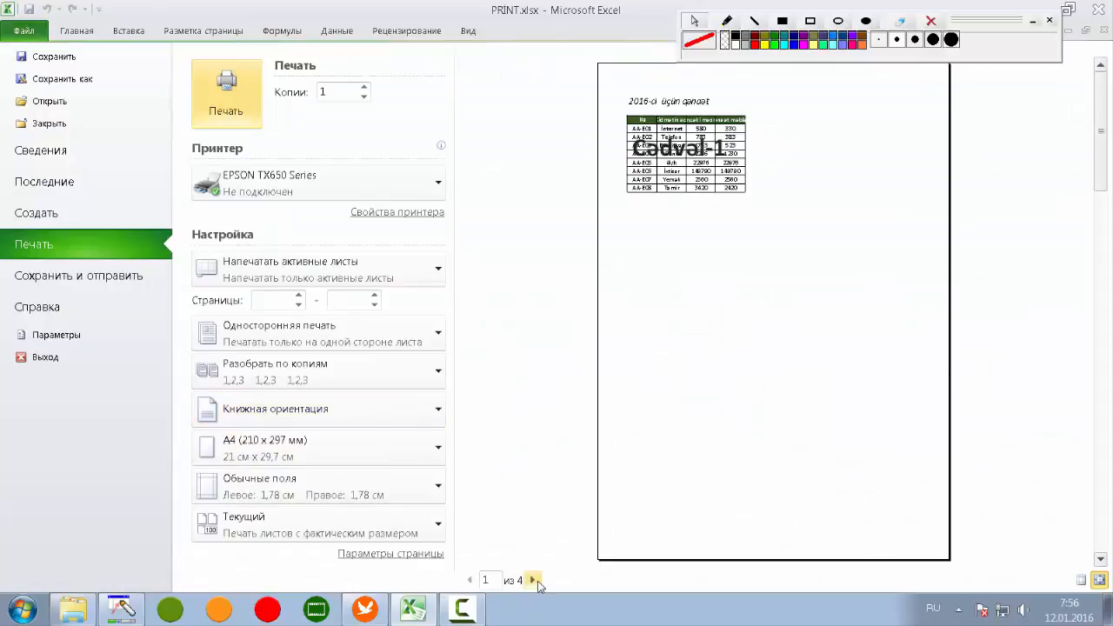
click(534, 581)
click(534, 581)
click(534, 581)
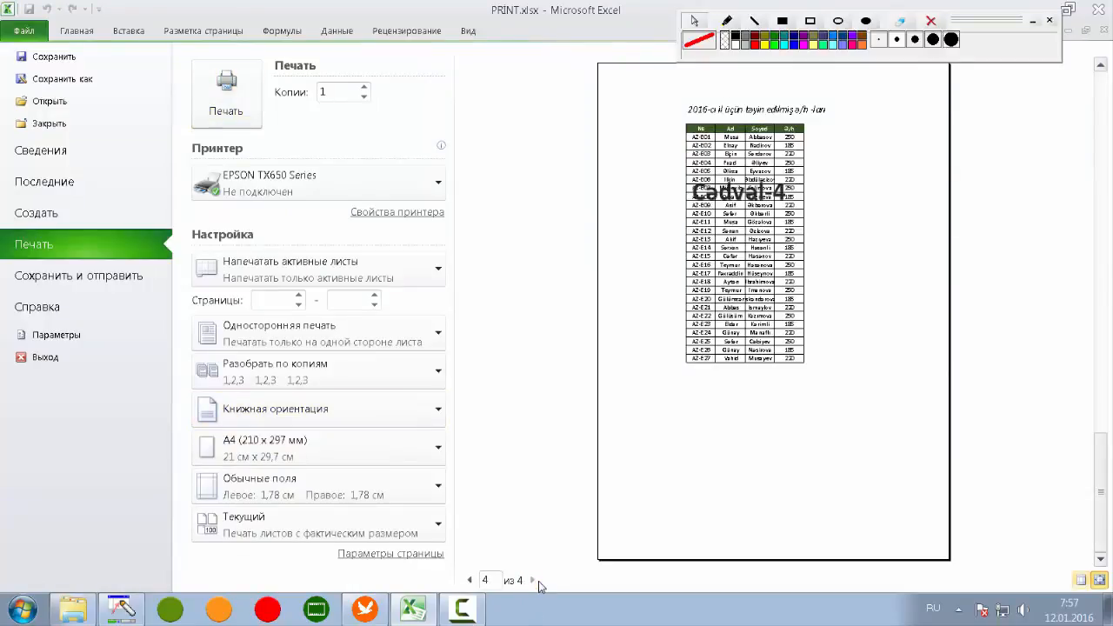
click(469, 581)
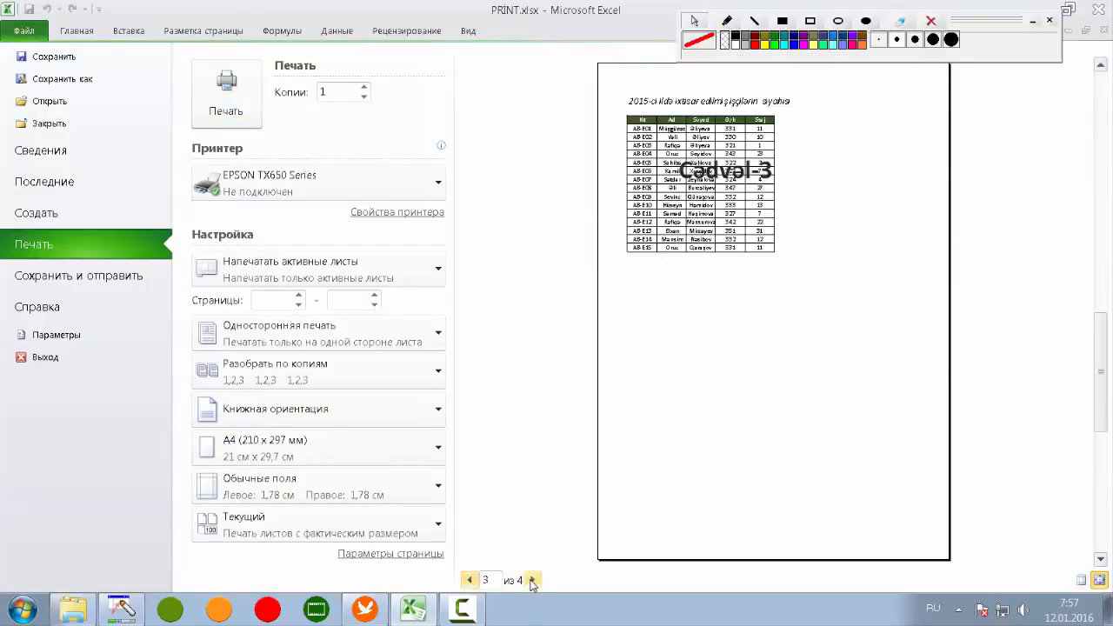
click(533, 581)
click(469, 580)
click(532, 582)
click(469, 581)
click(532, 582)
click(470, 580)
click(532, 581)
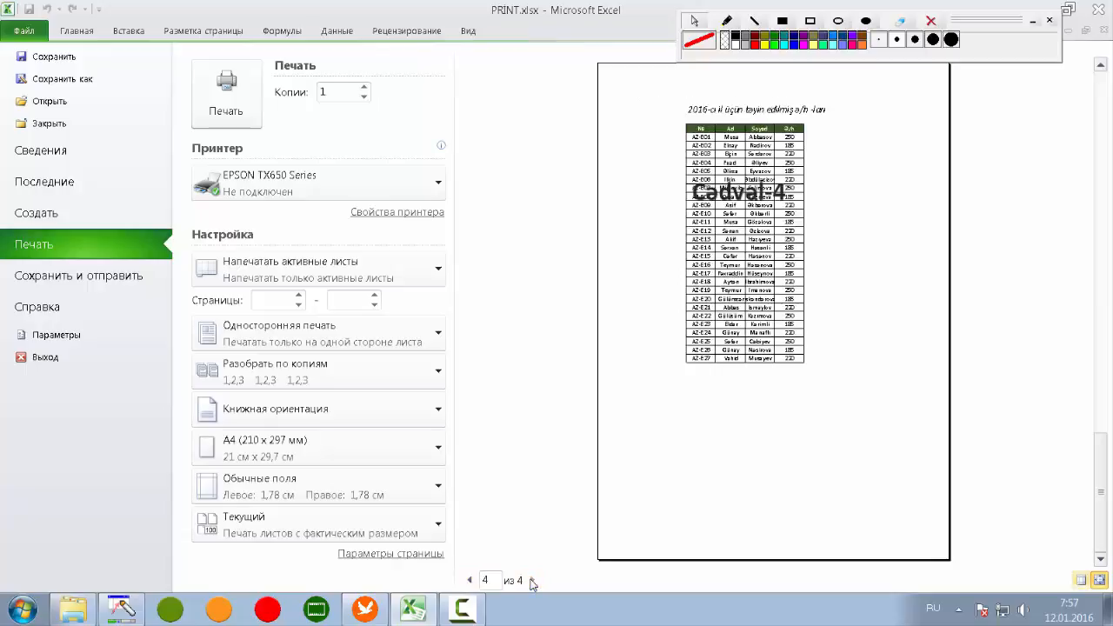
scroll(661, 531, up, 2)
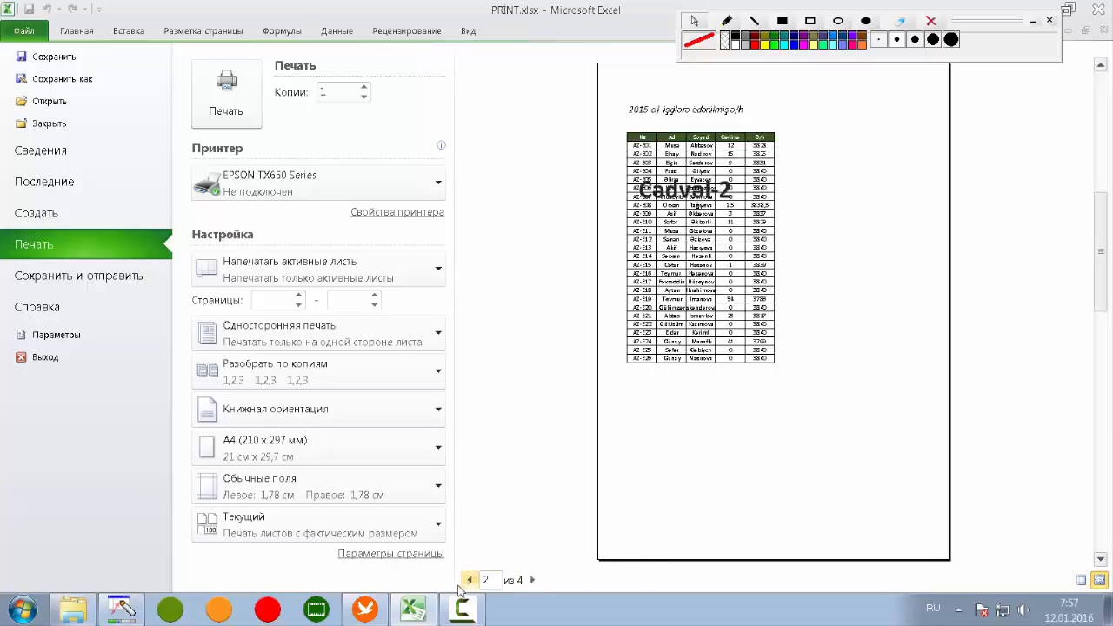
Step: Check the Cədvəl-3 and Cədvəl-4 pages in the print preview, and move Cədvəl-4 with its title from H20 to start at F20
click(532, 581)
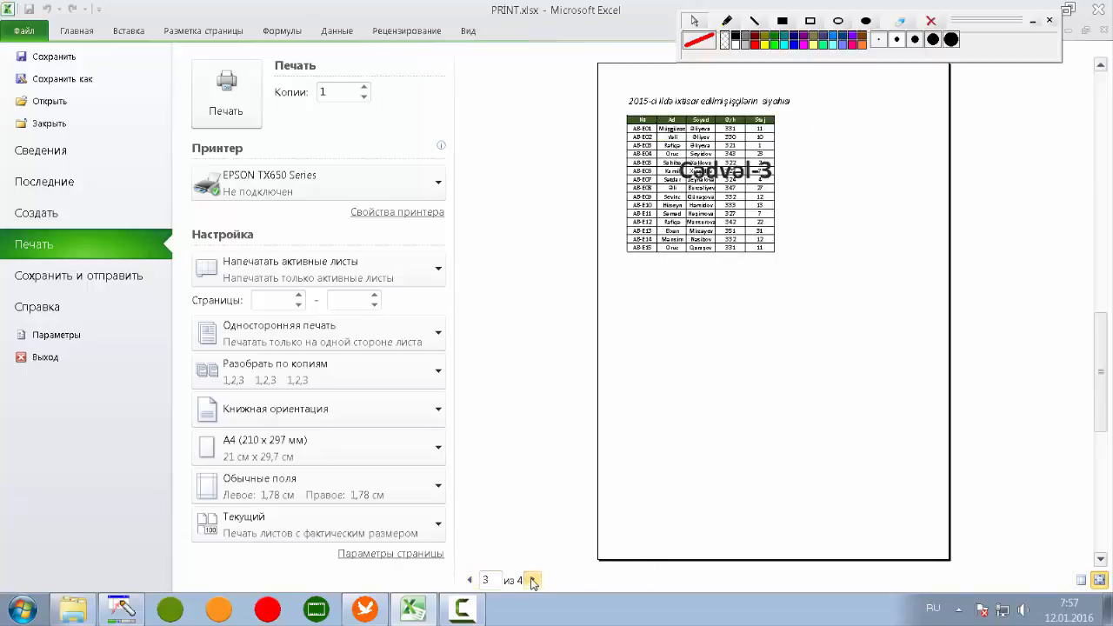
click(532, 581)
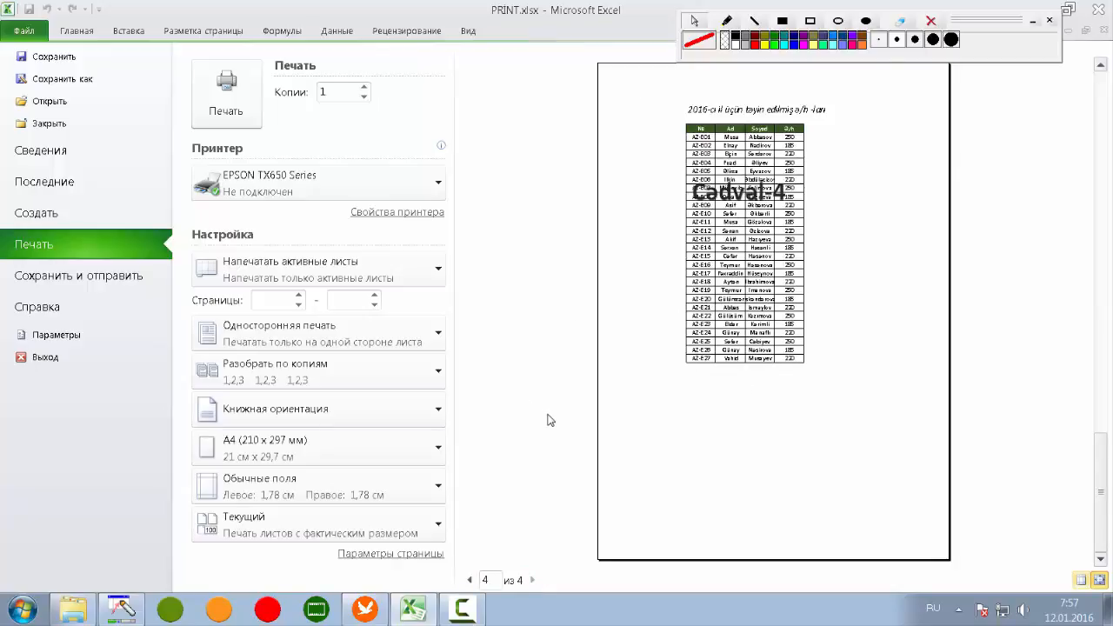
key(Escape)
drag(300, 355, 407, 532)
scroll(402, 528, up, 4)
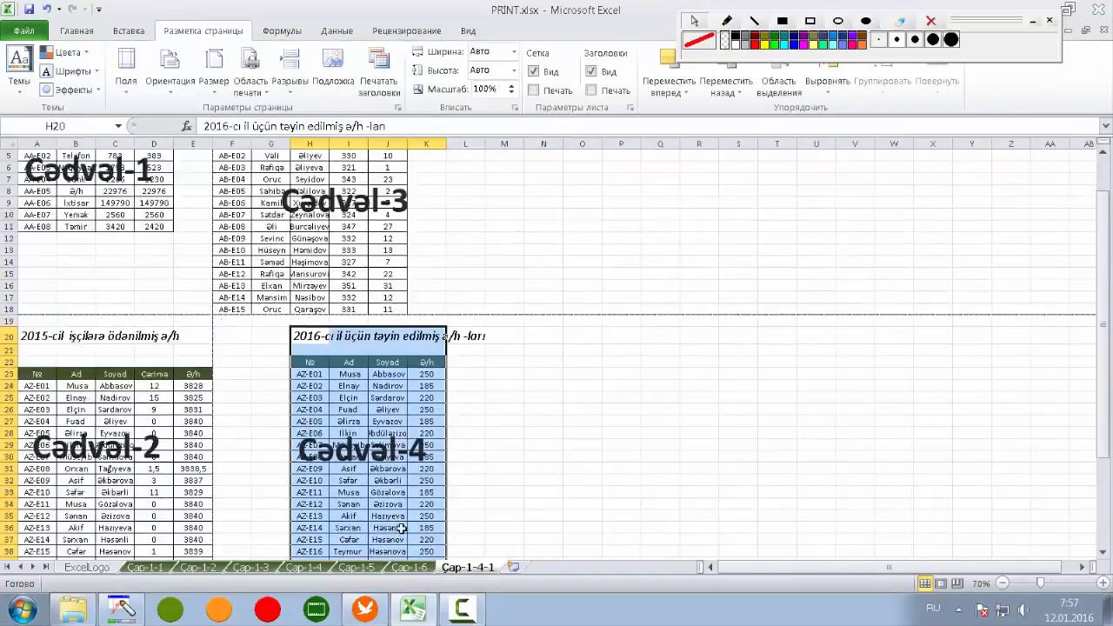
scroll(402, 528, up, 1)
drag(392, 362, 336, 371)
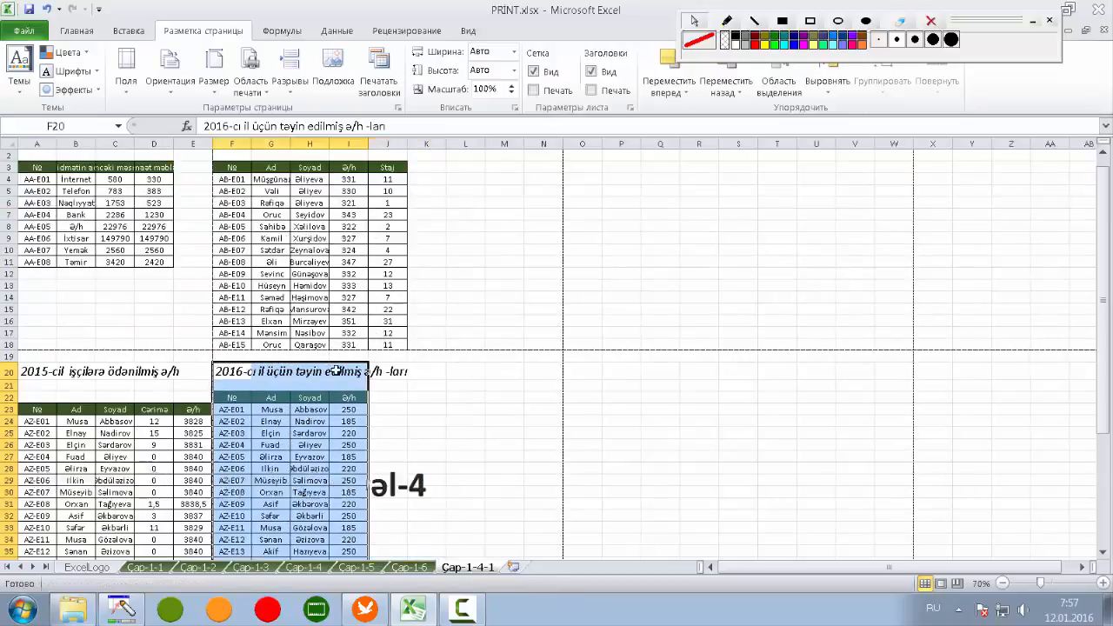
click(455, 407)
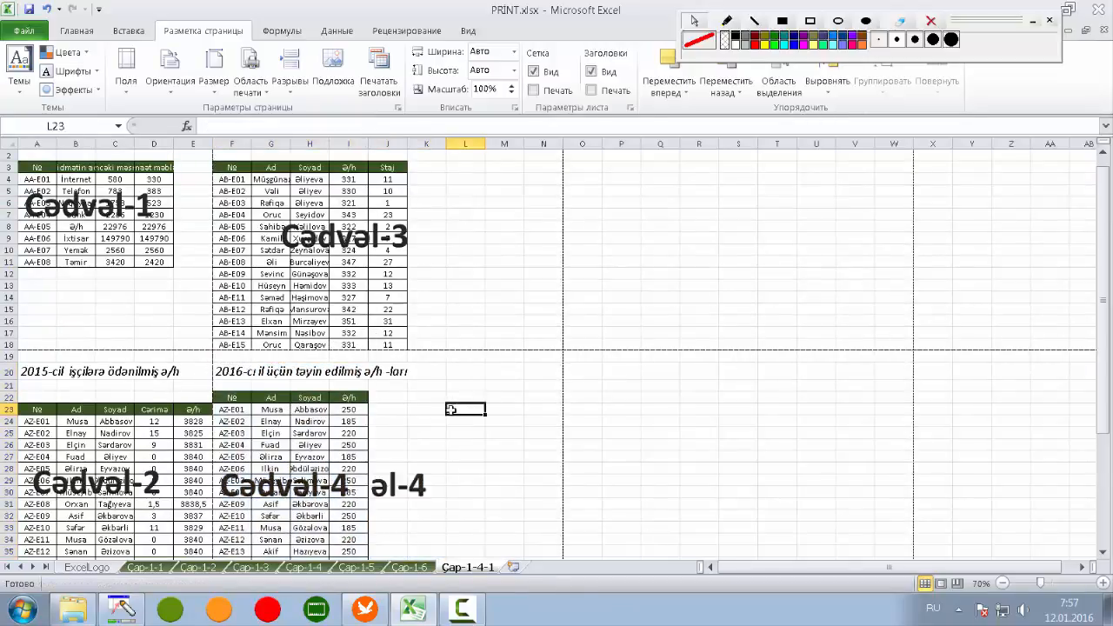
Step: Page through the print preview of the Çap-1-4-1 sheet to check the position of Cədvəl-4 against the other tables
key(ctrl+p)
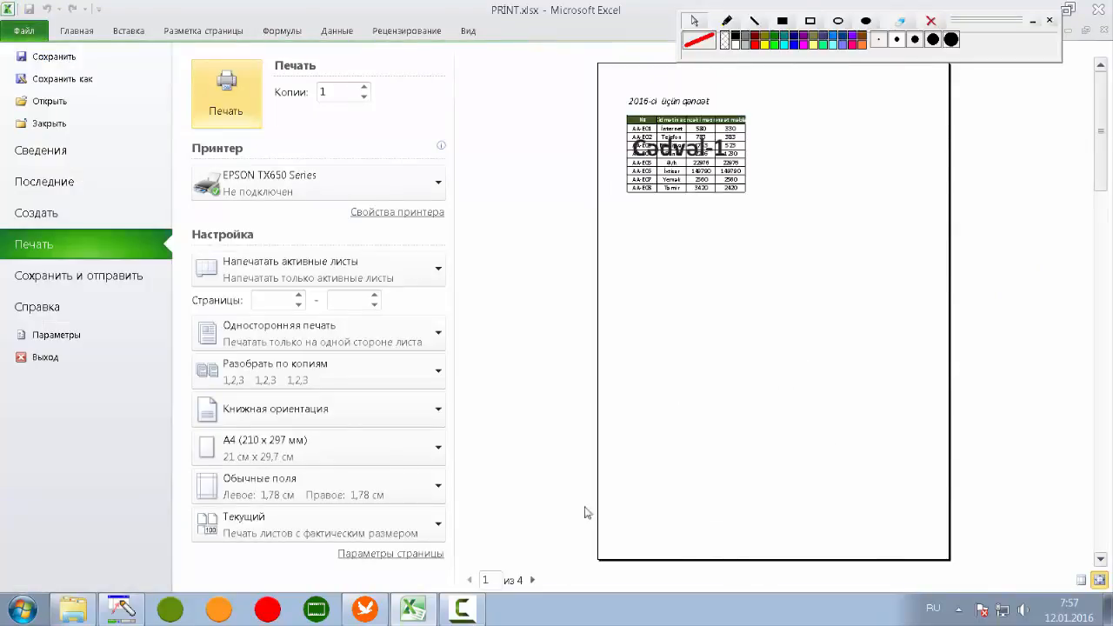
click(533, 580)
click(532, 580)
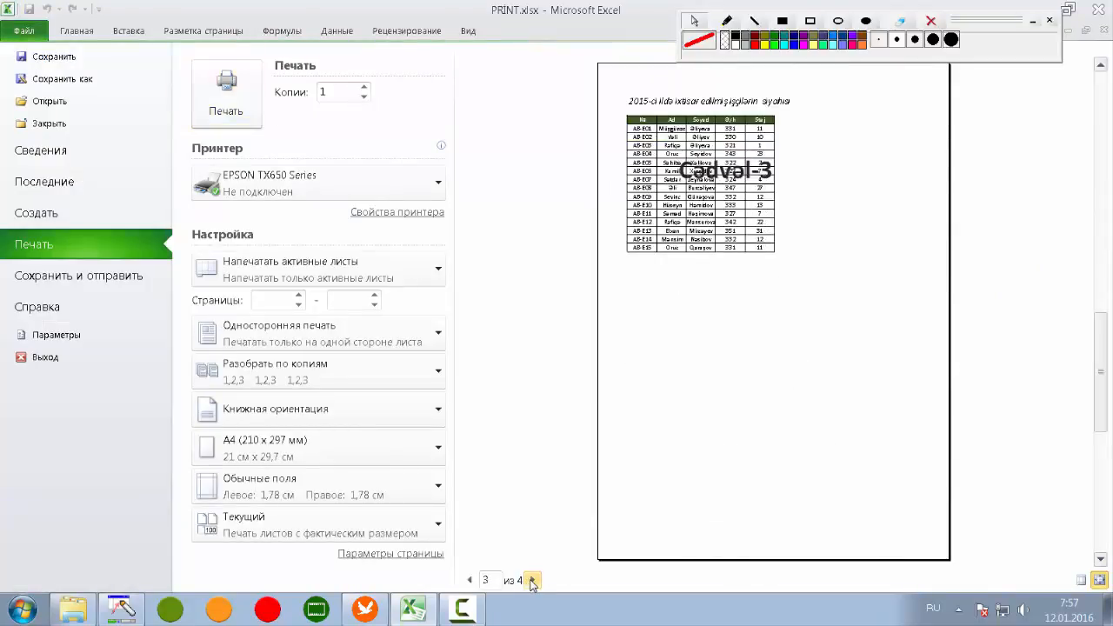
click(532, 580)
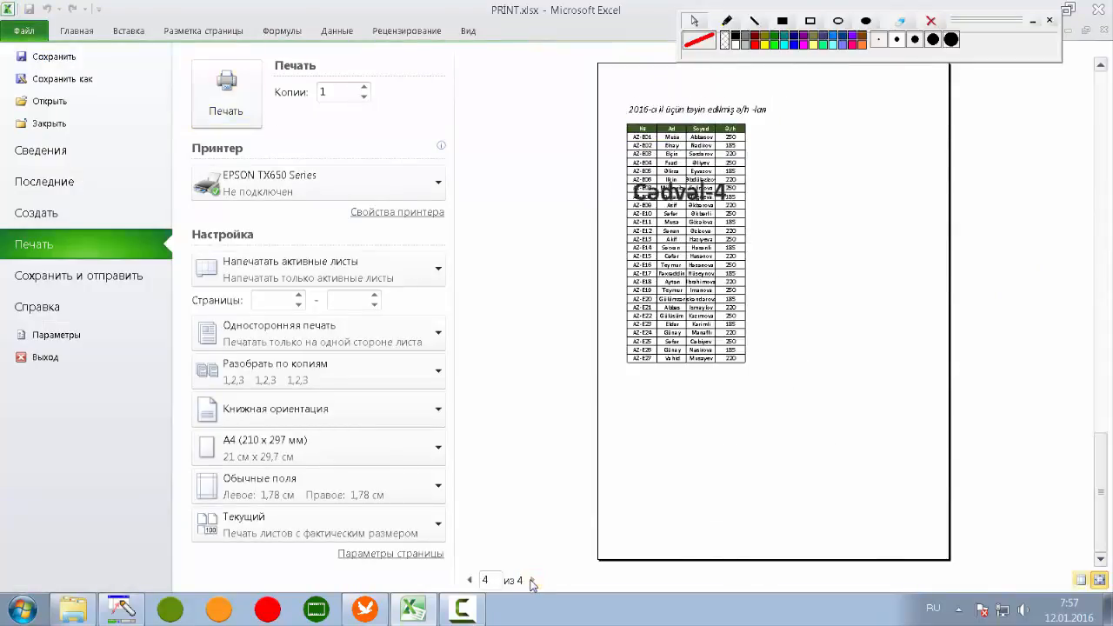
click(469, 581)
click(468, 580)
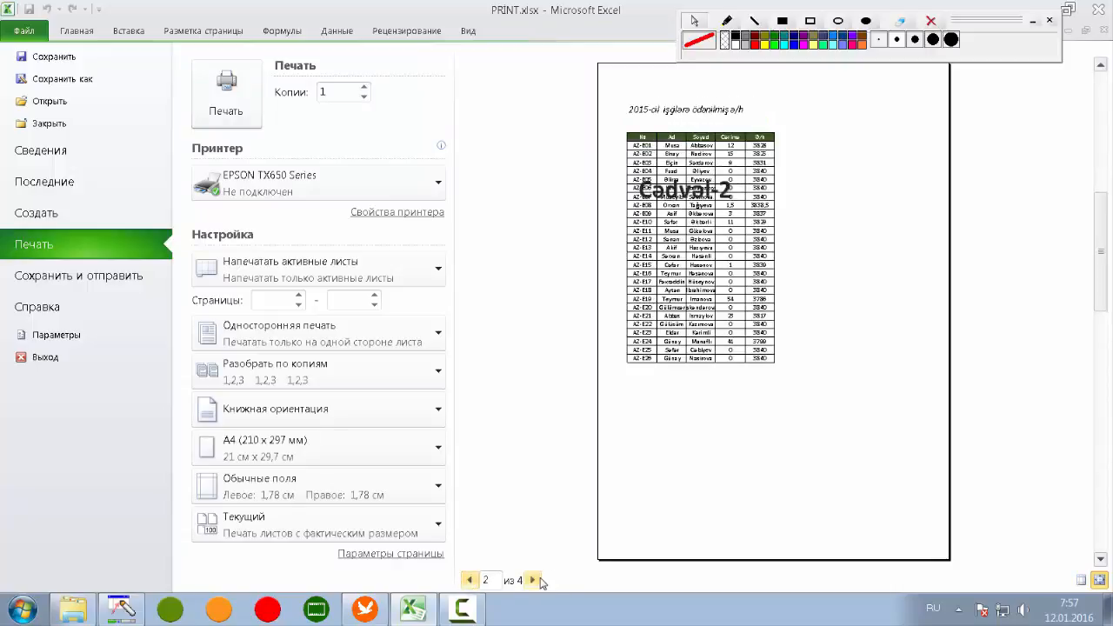
click(532, 580)
click(532, 580)
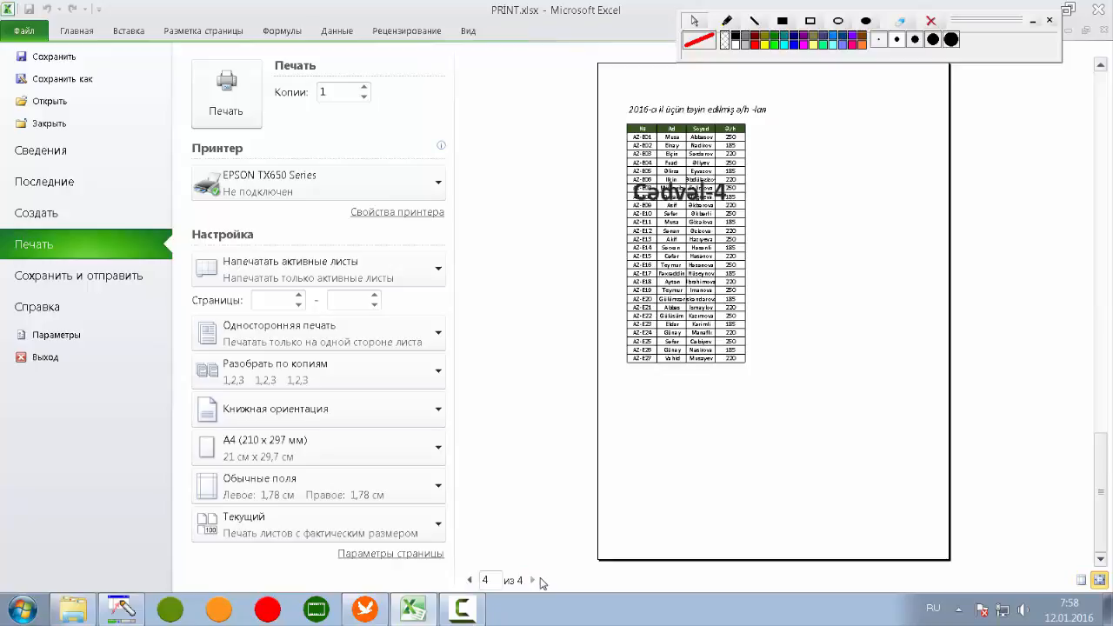
key(Escape)
click(555, 468)
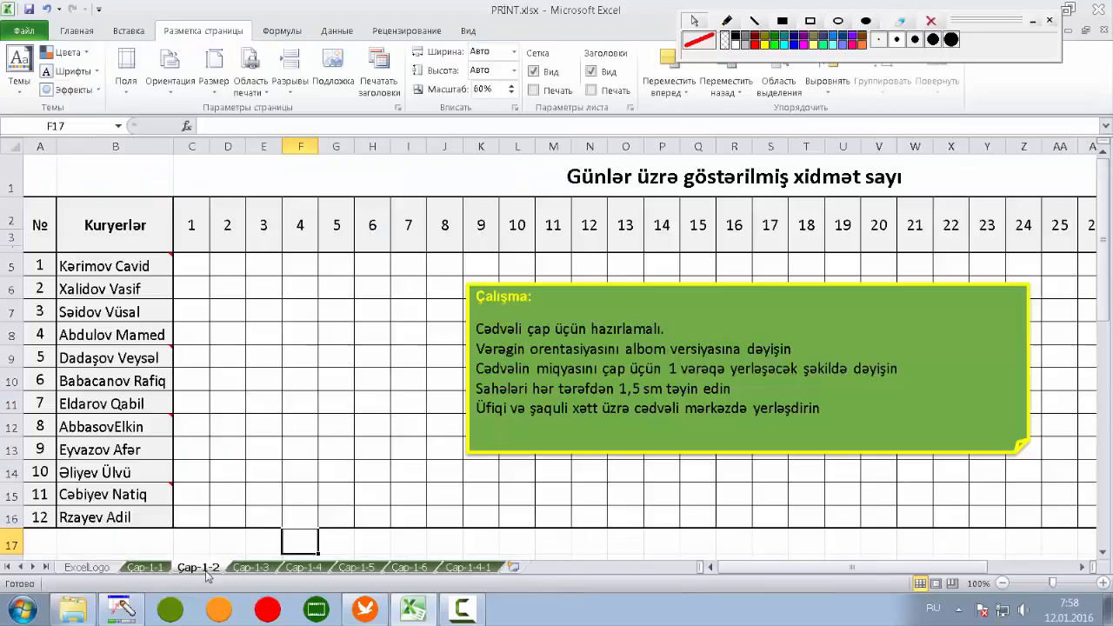
Step: Switch to the Çap-1-2 sheet and set the picture Юти-аватар.png from the Desktop as its background
click(200, 570)
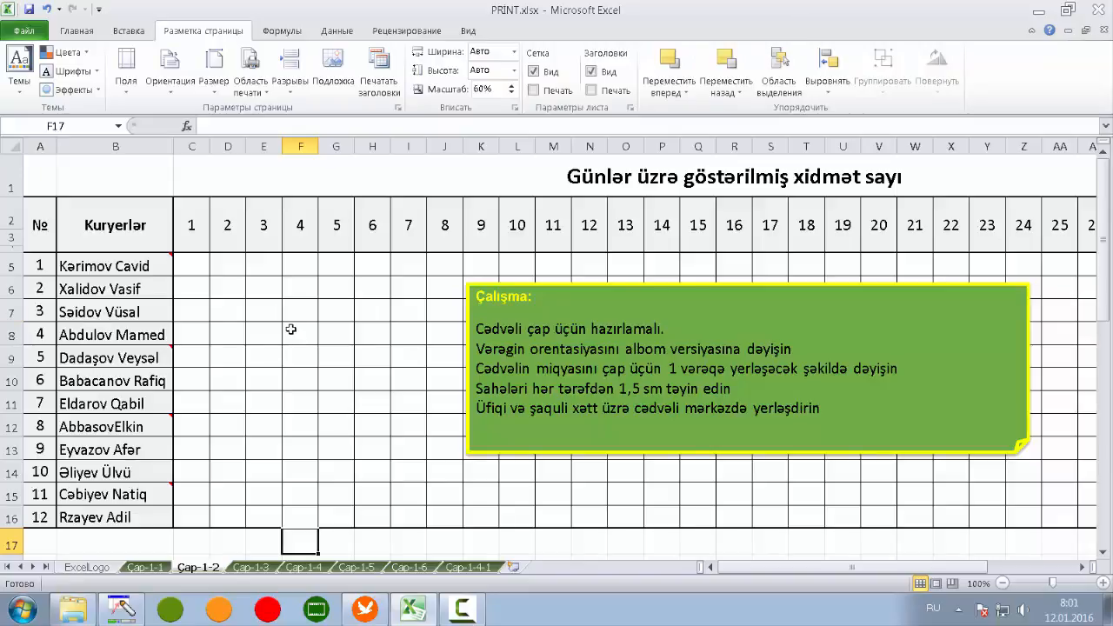
click(335, 70)
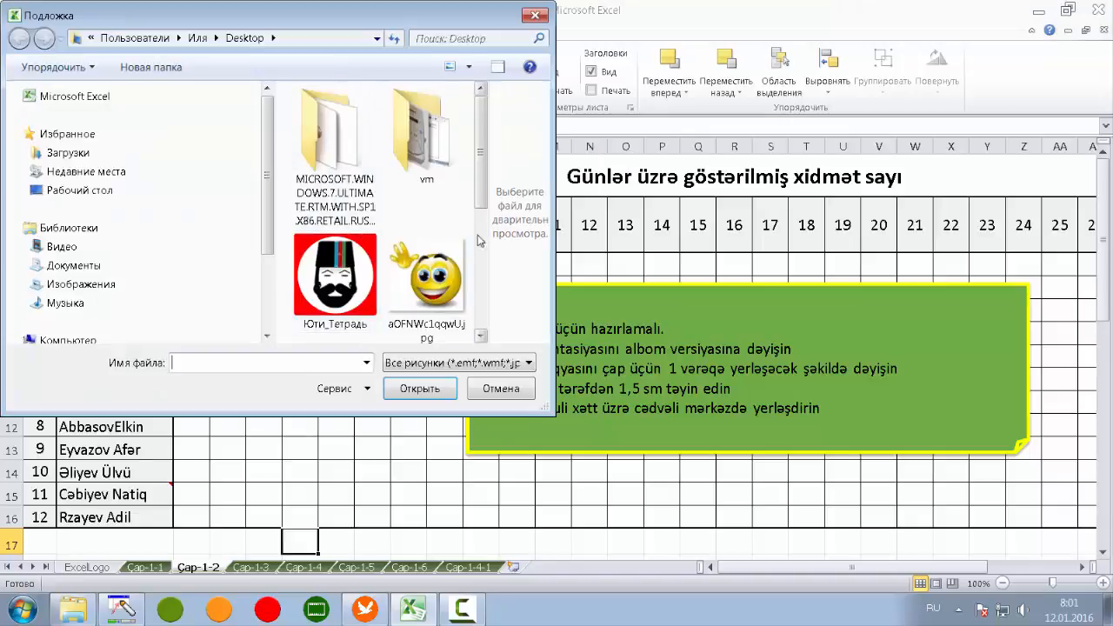
scroll(480, 257, down, 4)
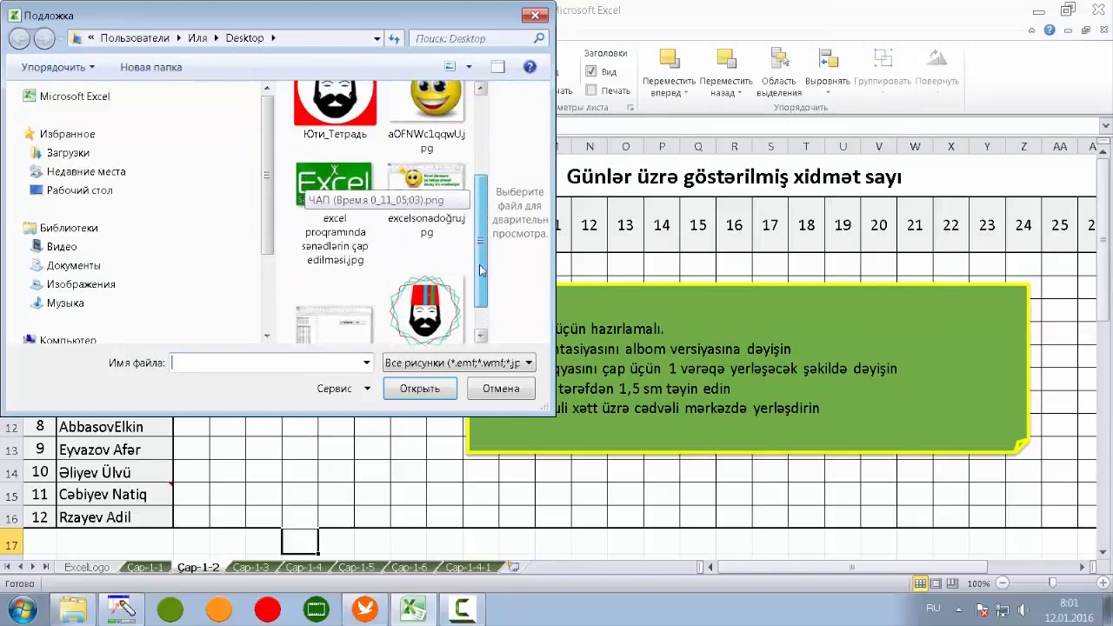
scroll(480, 270, up, 1)
scroll(483, 280, down, 2)
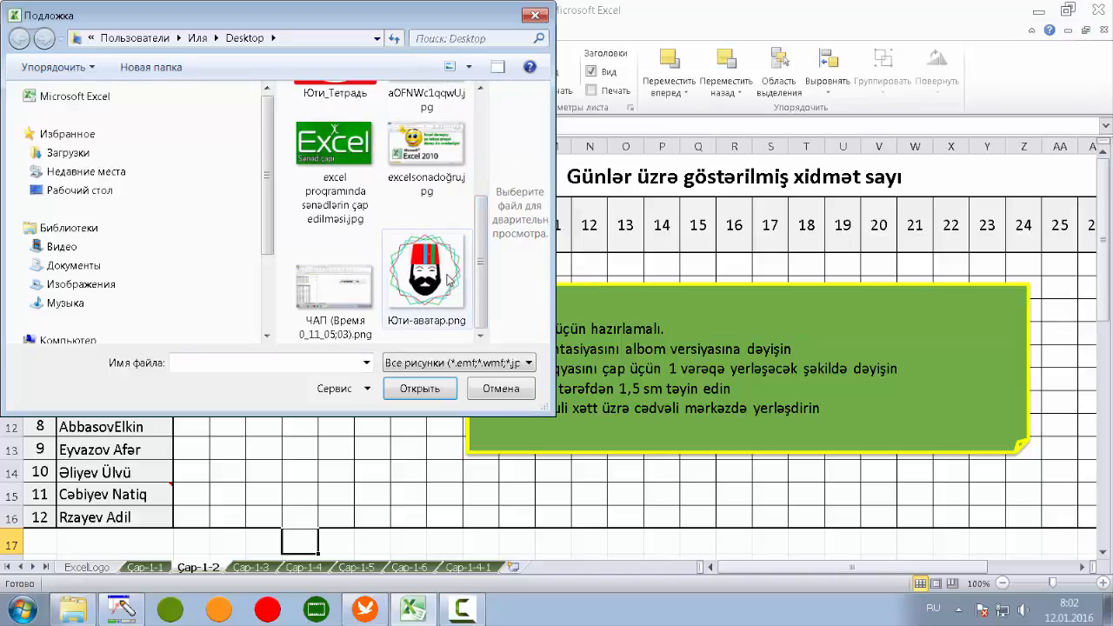
click(447, 278)
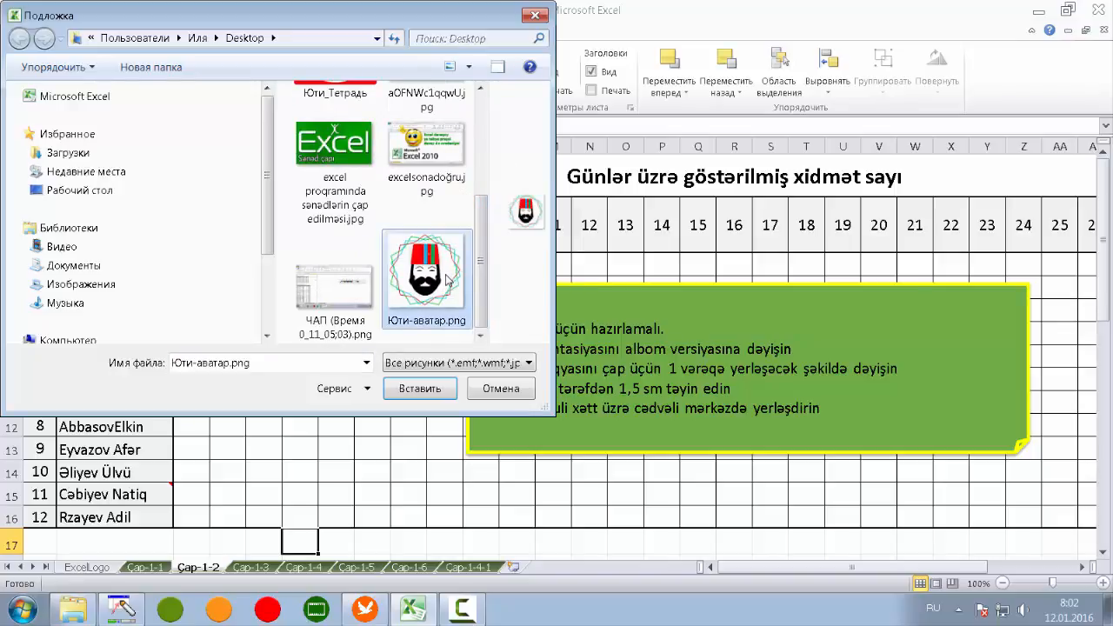
click(428, 397)
Step: Look over the Çap-1-2 sheet to examine how the background picture tiles behind and below the table
scroll(475, 344, down, 6)
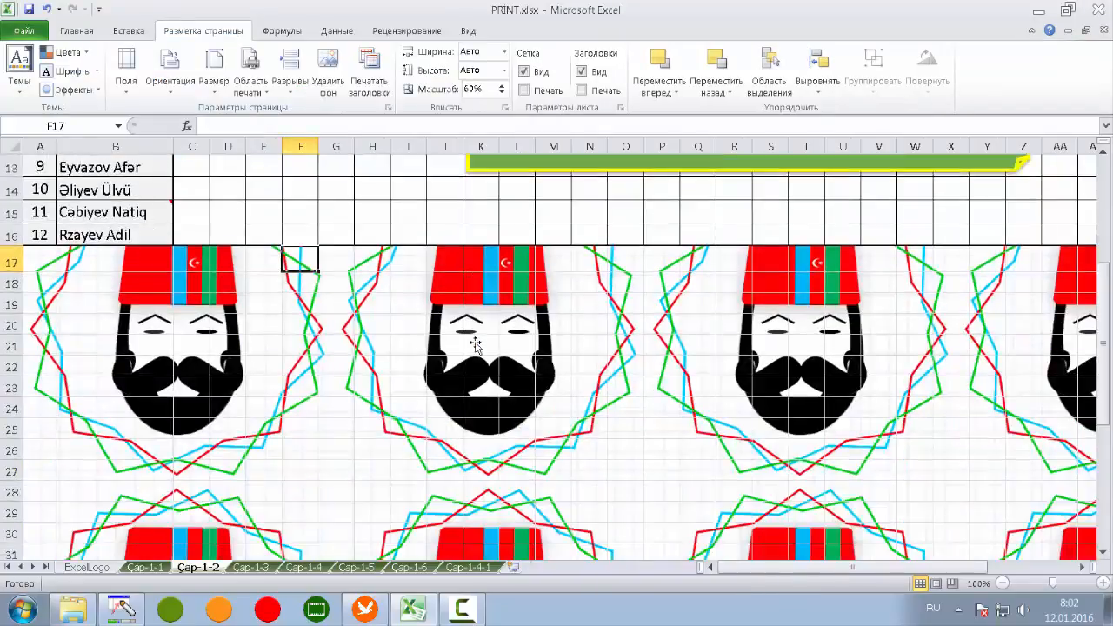
scroll(476, 344, down, 9)
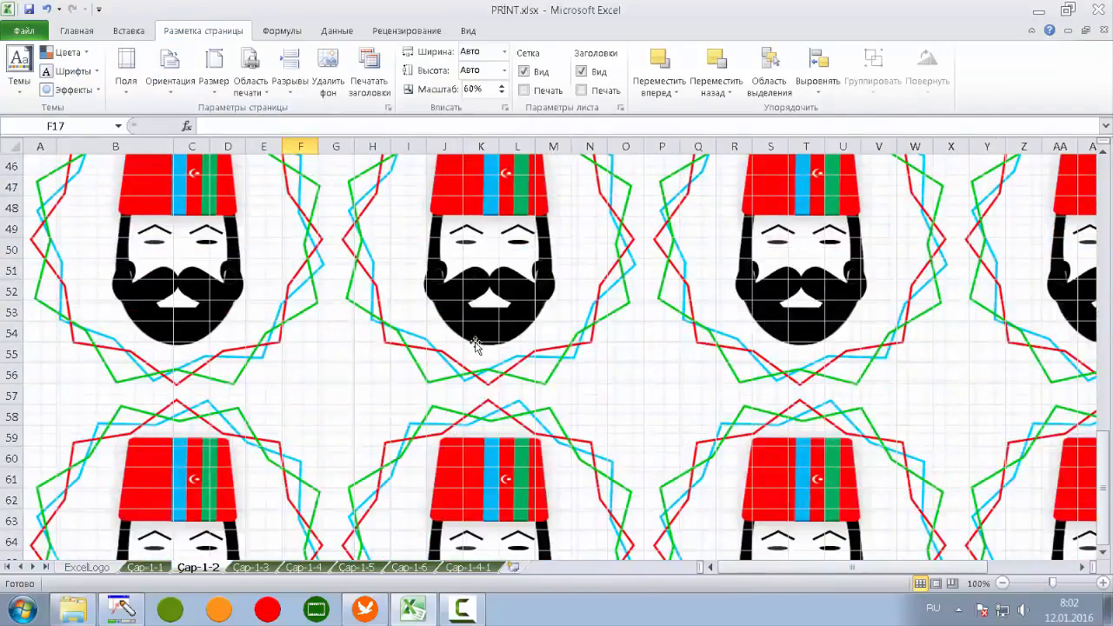
scroll(475, 345, up, 7)
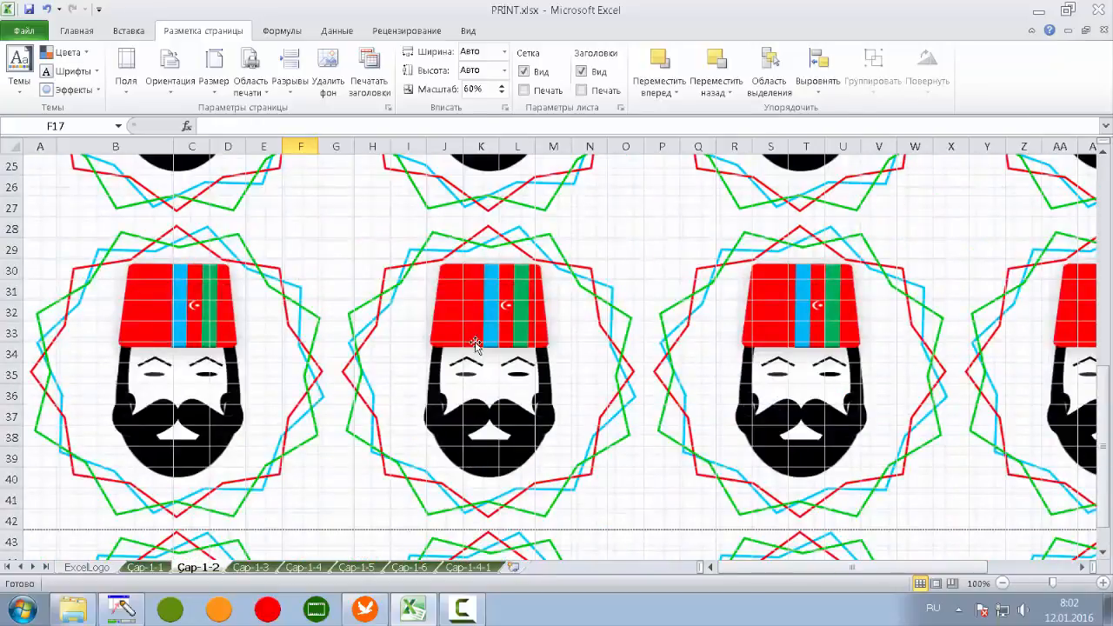
scroll(476, 345, up, 8)
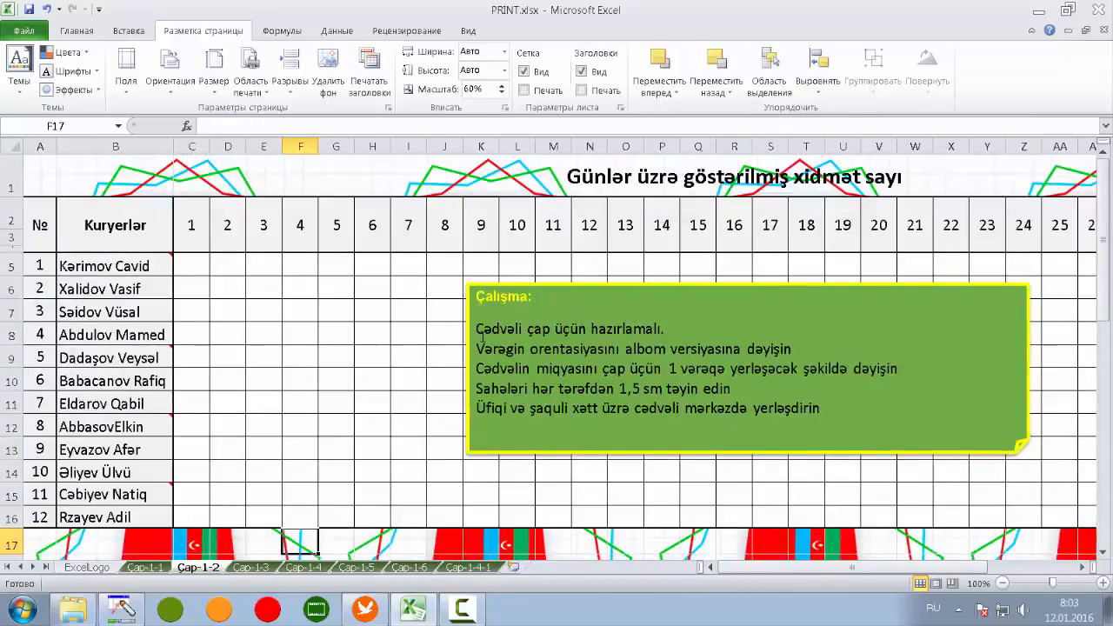
scroll(480, 334, down, 3)
scroll(500, 338, down, 6)
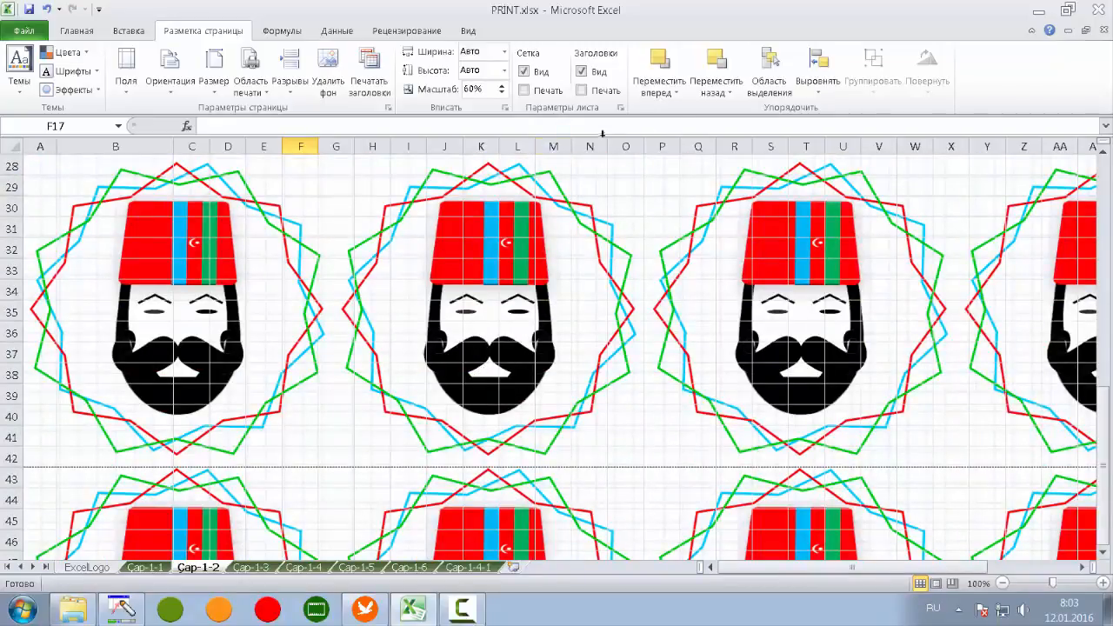
scroll(356, 422, up, 4)
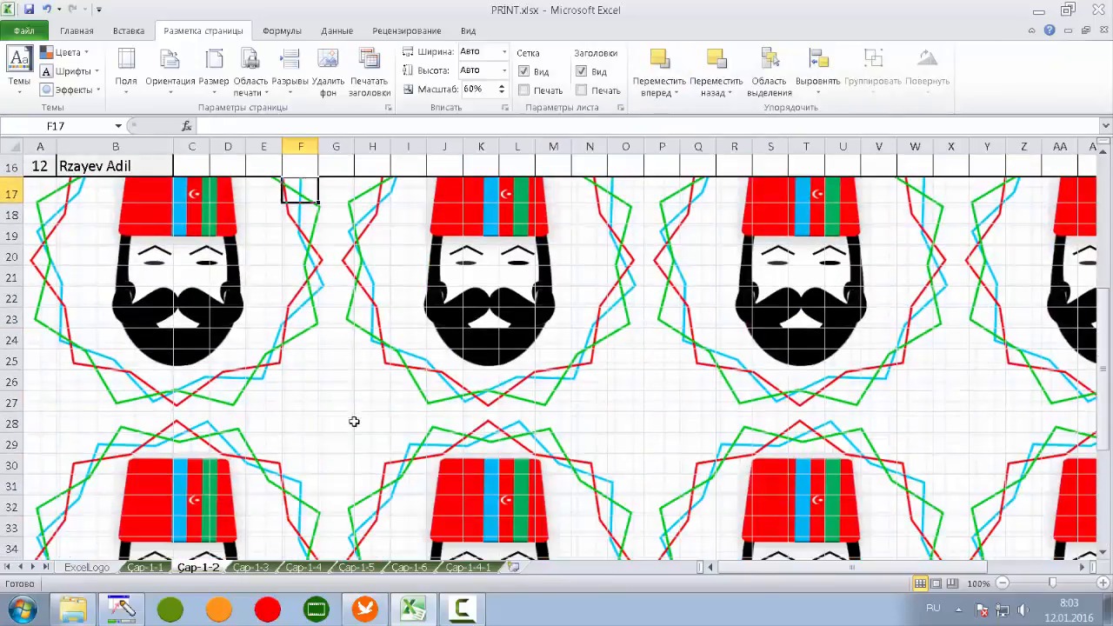
scroll(327, 331, up, 5)
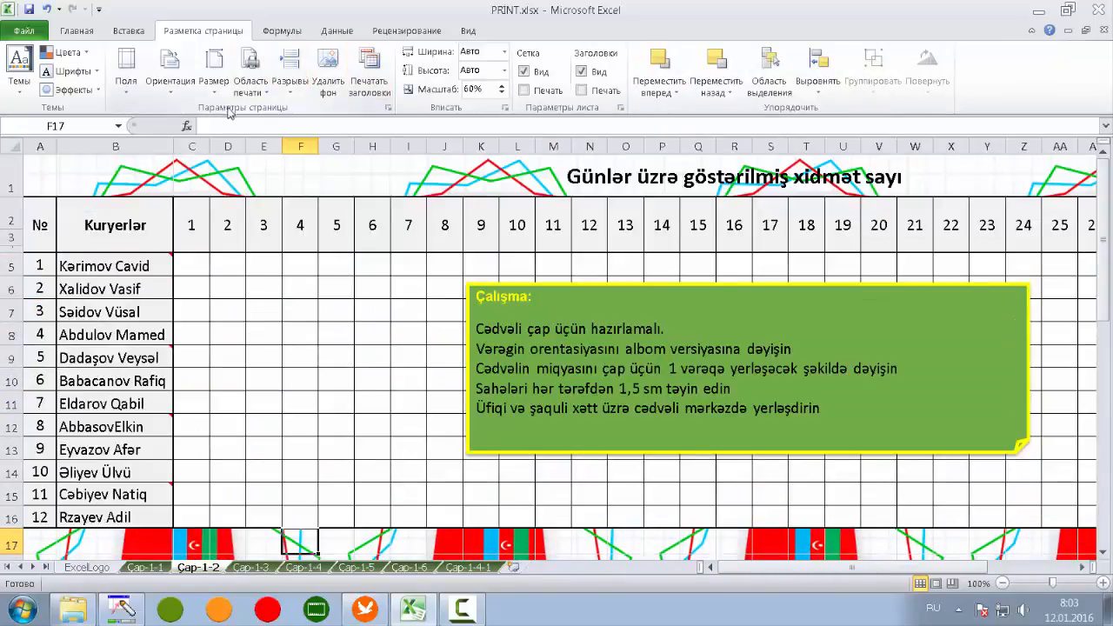
Step: Delete the background picture from the Çap-1-2 sheet and check the area below the table
click(329, 82)
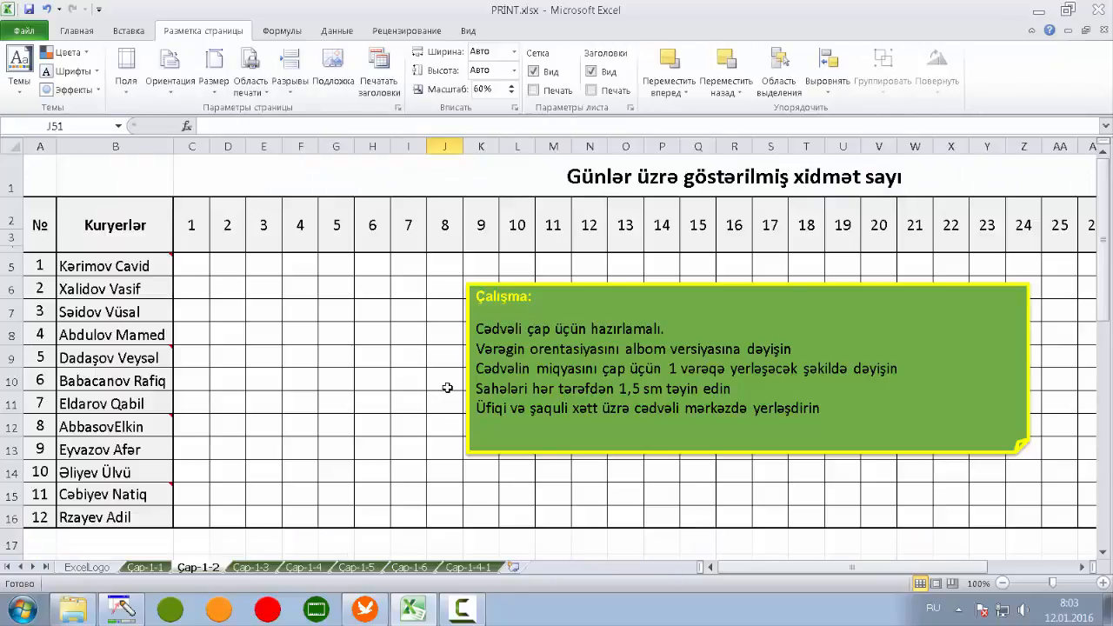
scroll(447, 388, down, 8)
scroll(448, 388, up, 8)
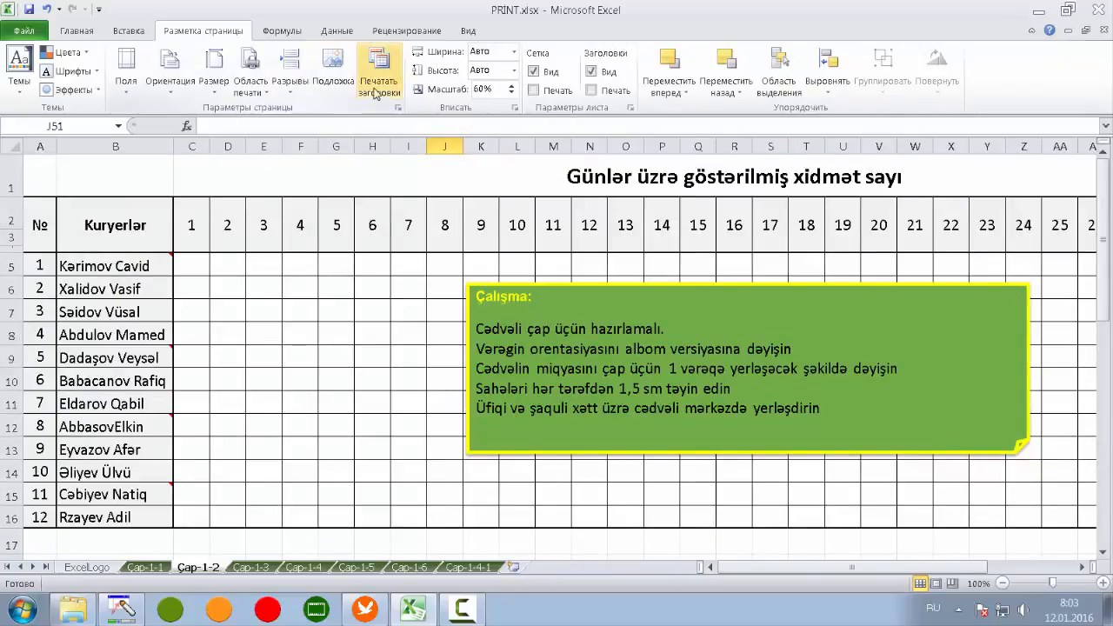
click(399, 429)
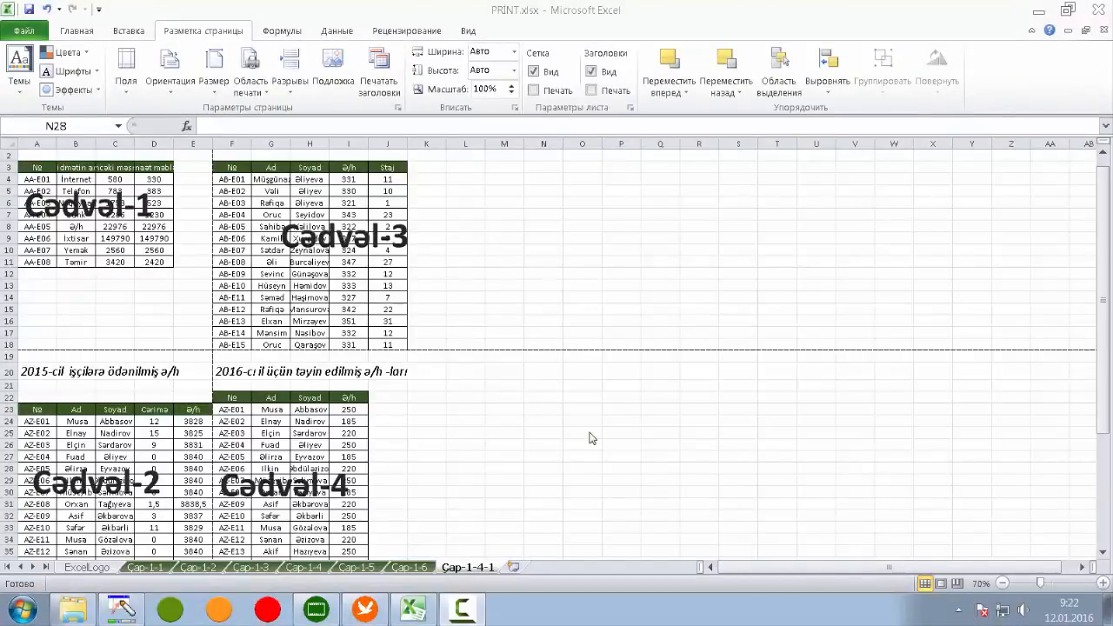
Step: Switch to the Çap-1-3 sheet and check in the print preview whether the table heading repeats on page 2
click(251, 568)
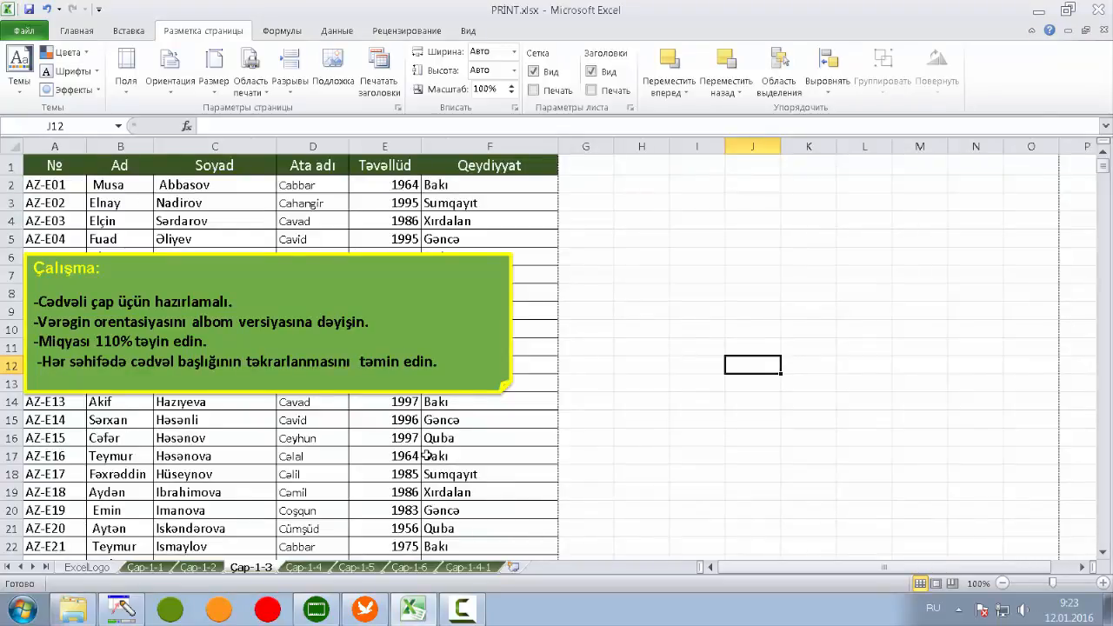
key(ctrl+p)
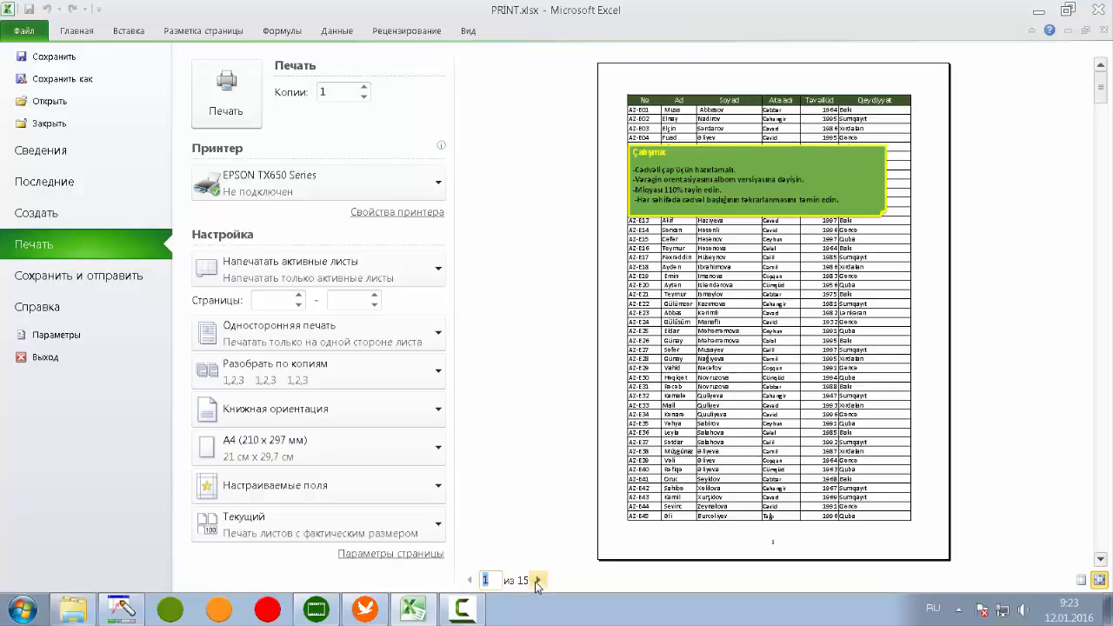
click(537, 580)
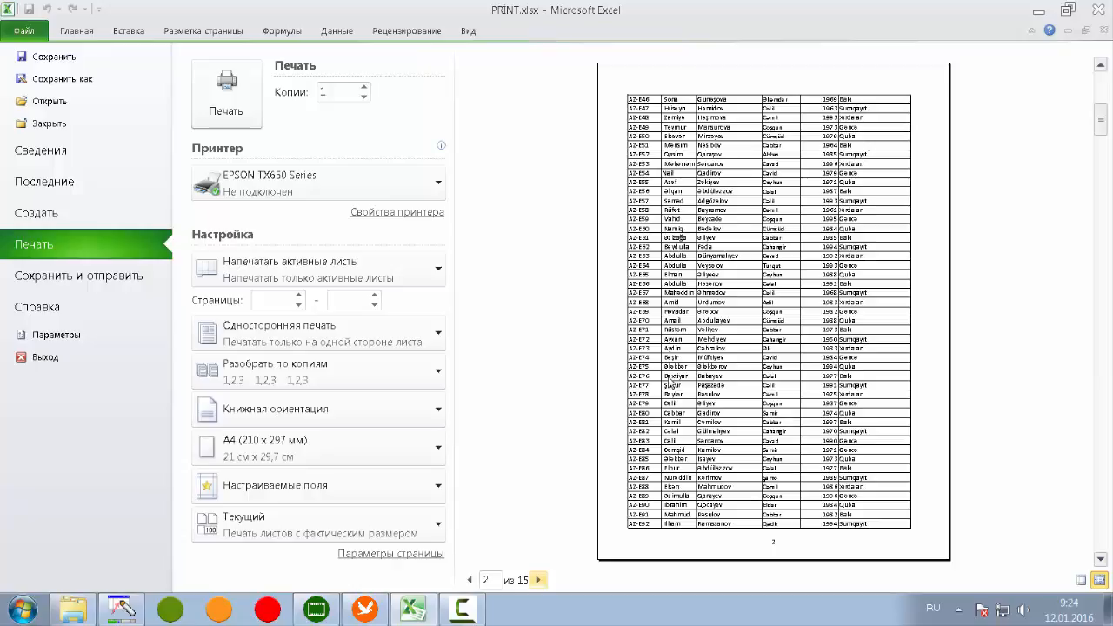
key(Escape)
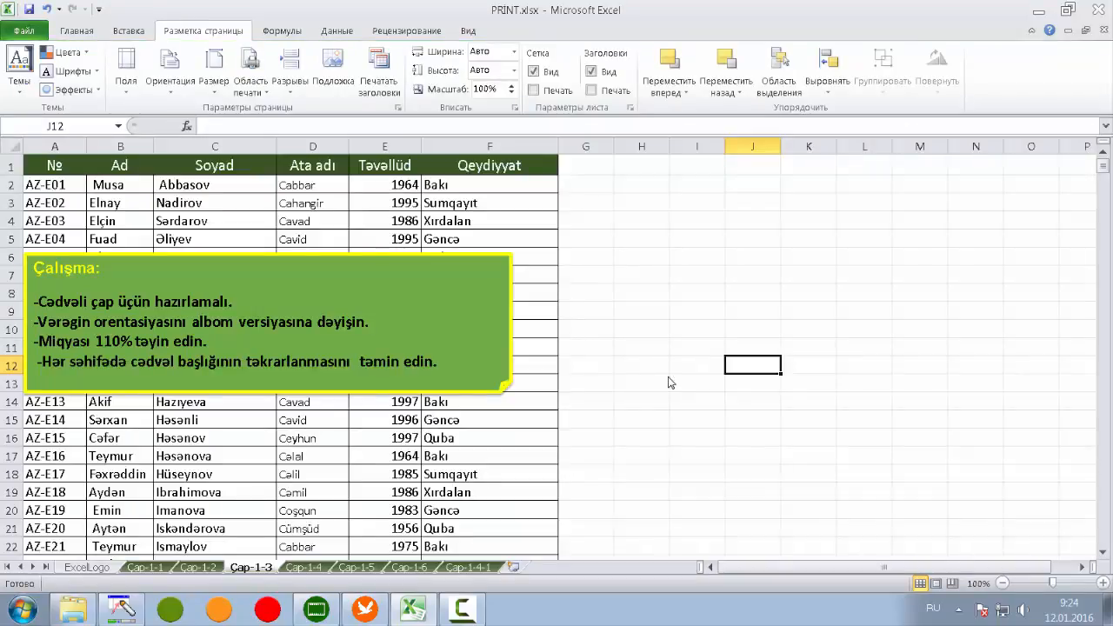
click(641, 202)
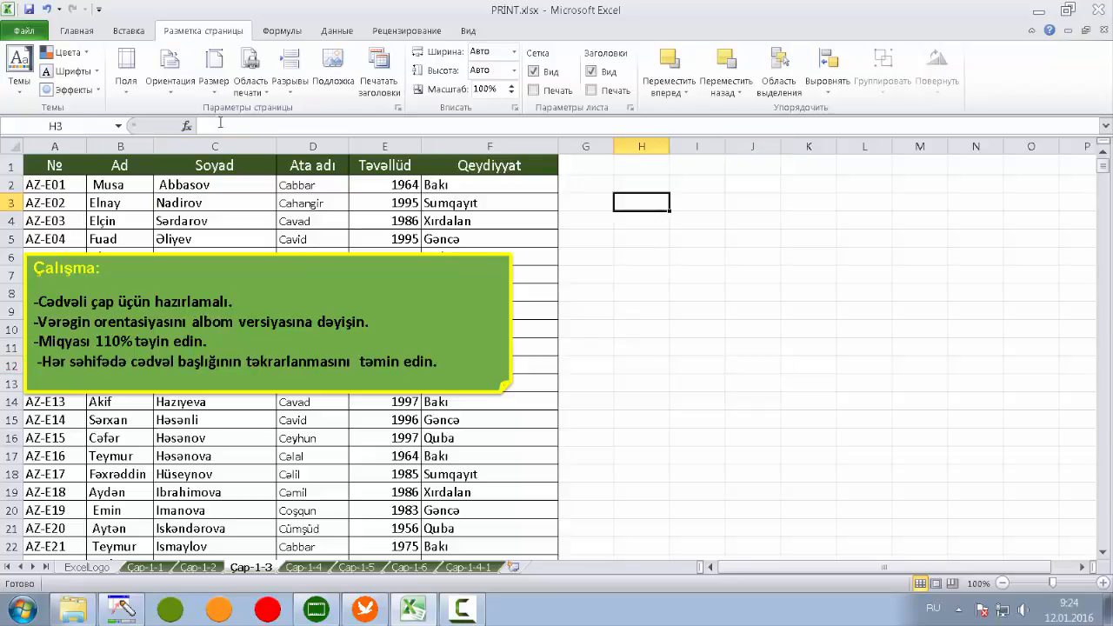
Step: Open the print titles settings for the Çap-1-3 sheet
click(388, 86)
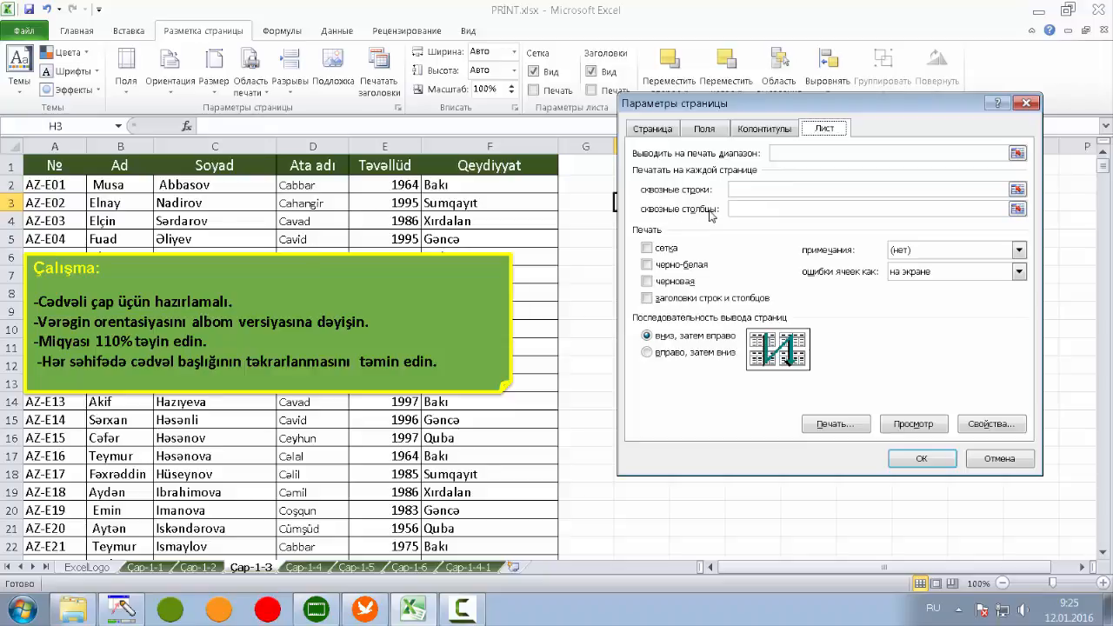
Step: Mark the repeat-rows and repeat-columns settings and example table areas with blue and red rectangles, and clear all the marks
key(ctrl+F9)
drag(636, 182, 723, 202)
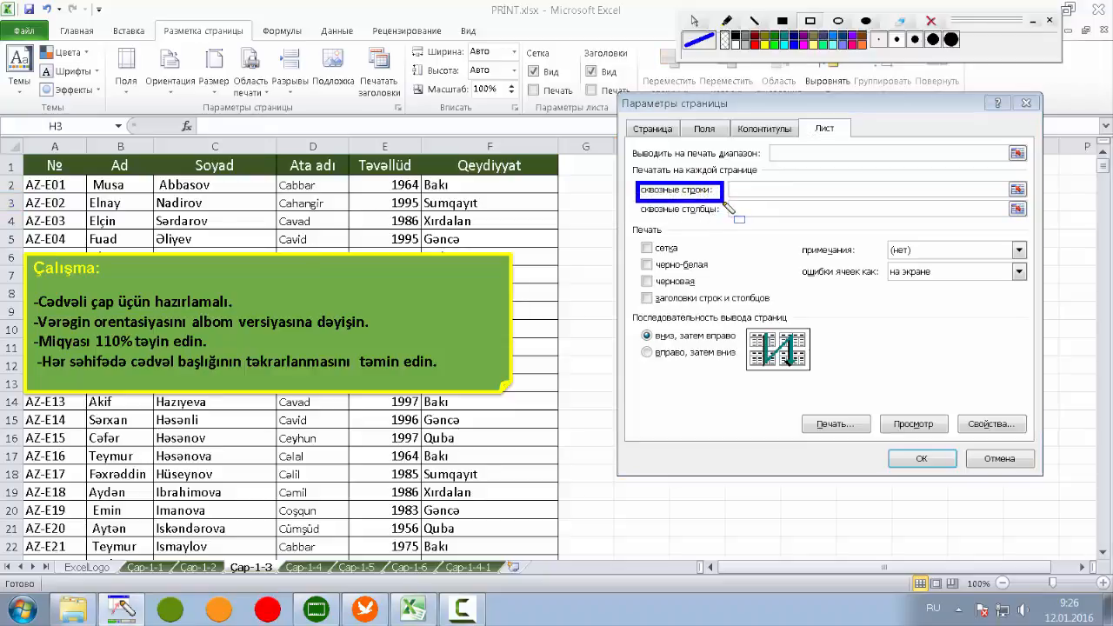
mouse_move(157, 131)
mouse_down()
mouse_move(381, 510)
mouse_move(462, 547)
mouse_up()
click(764, 43)
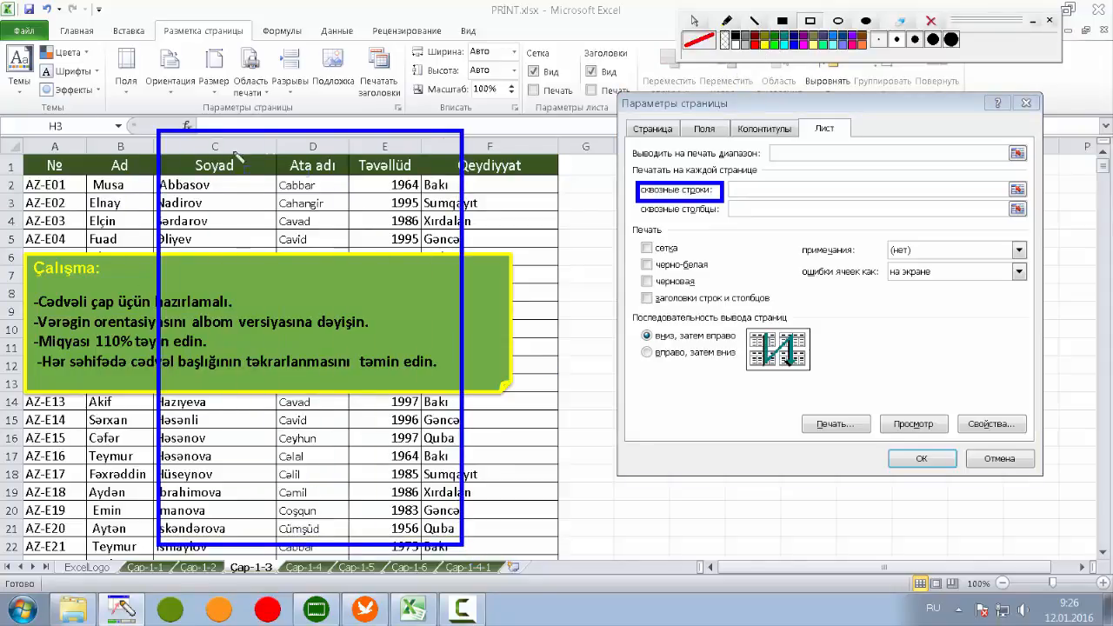
drag(160, 132, 462, 166)
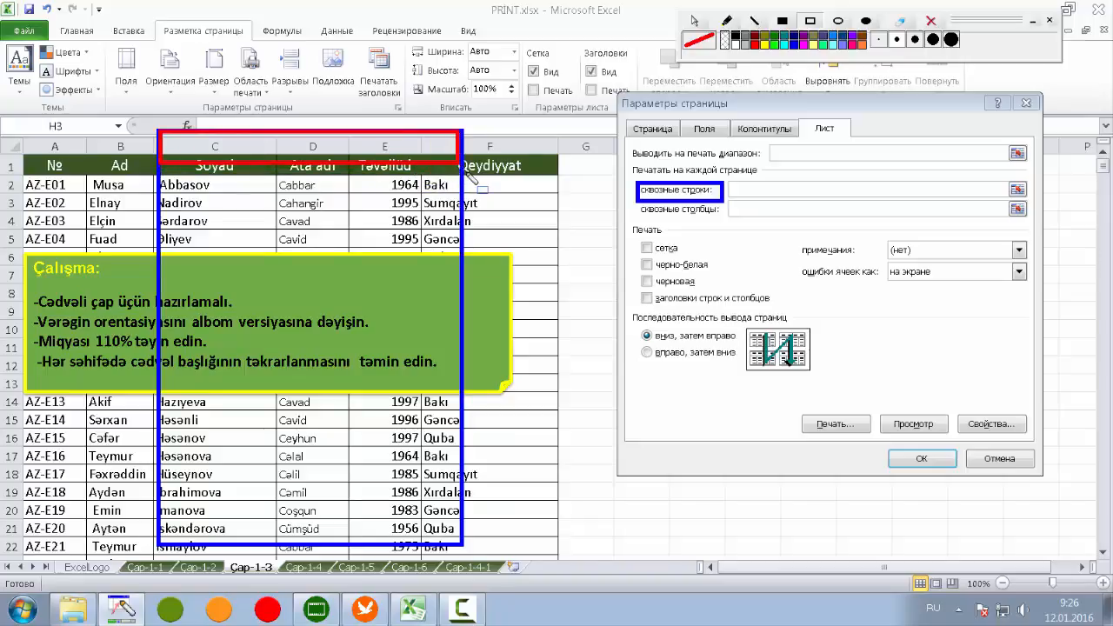
click(642, 215)
click(673, 216)
mouse_move(641, 216)
mouse_down()
mouse_move(741, 205)
mouse_move(727, 203)
mouse_up()
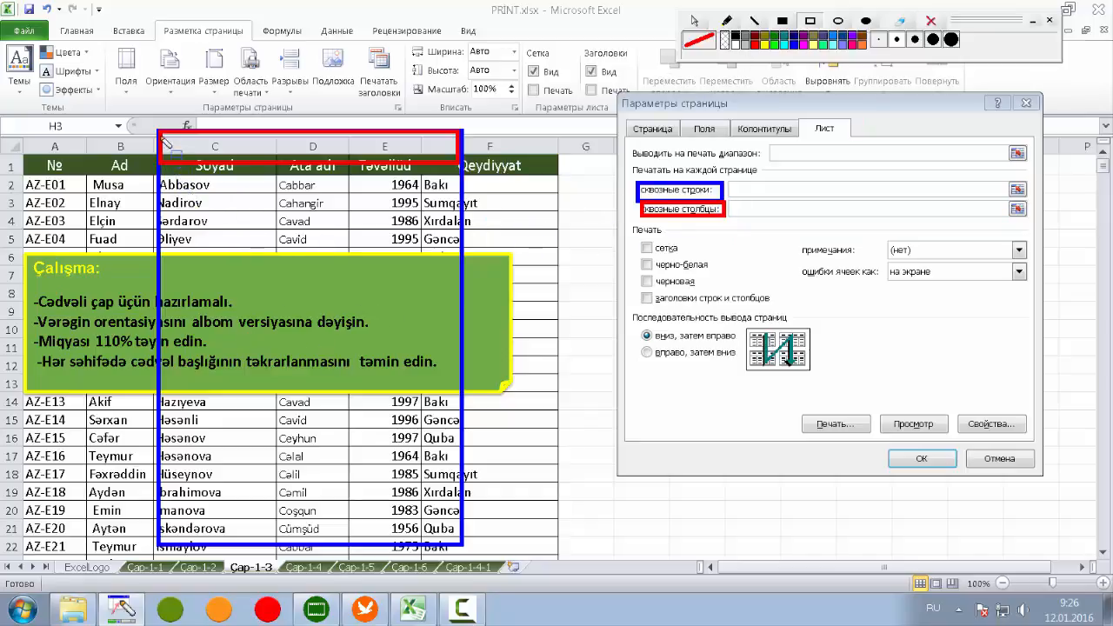
mouse_move(160, 130)
mouse_down()
mouse_move(253, 293)
mouse_move(252, 539)
mouse_up()
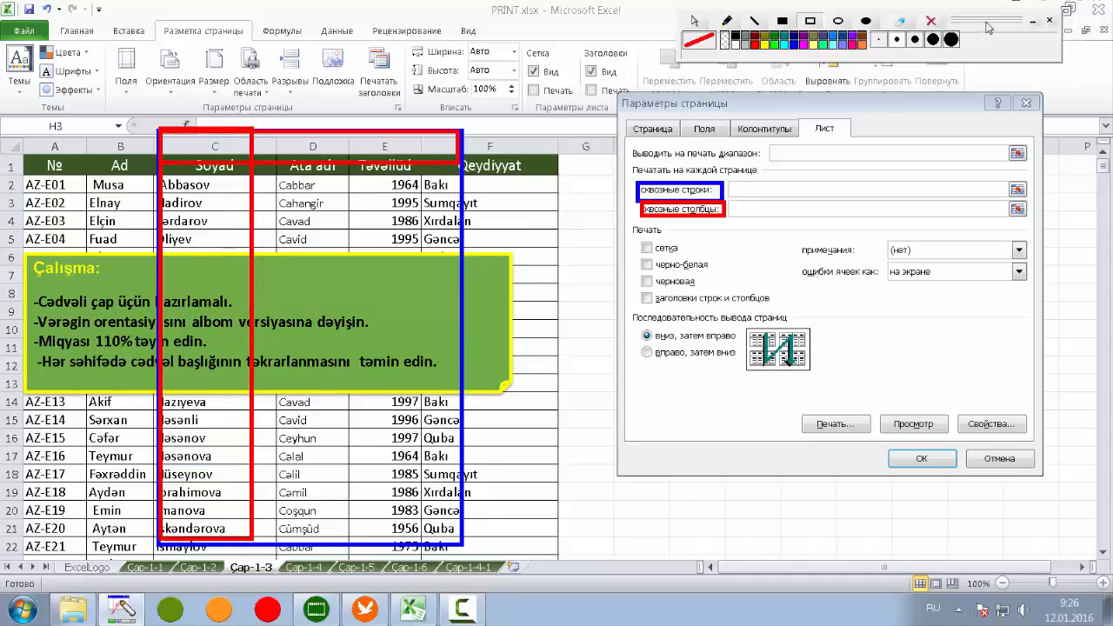
click(931, 21)
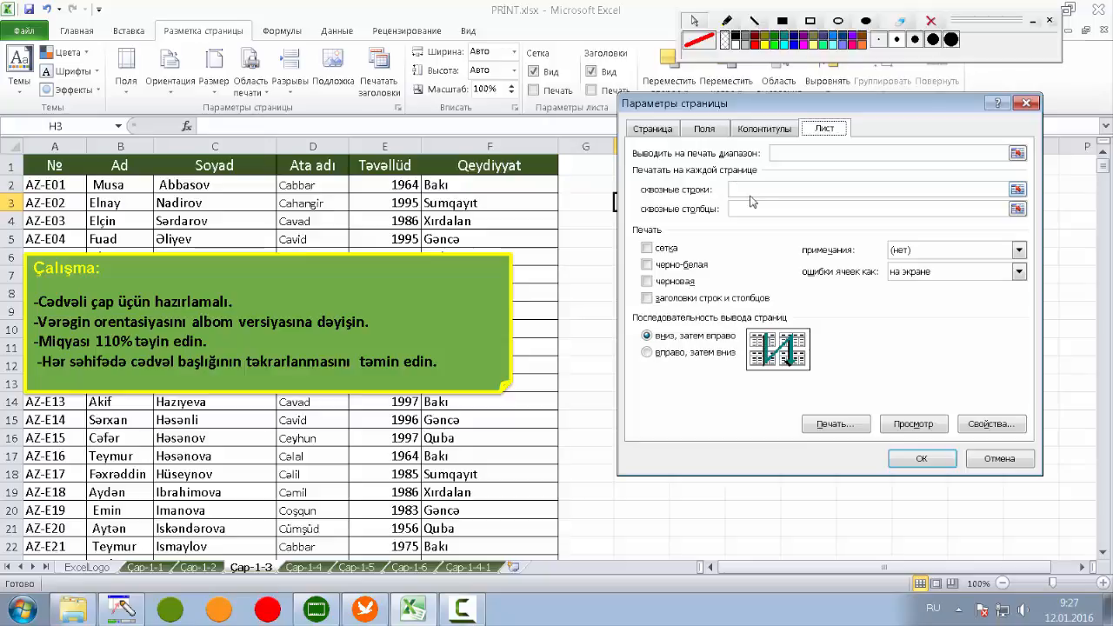
Step: Set row 1 ($1:$1) as the title row repeated on every printed page and open the print preview
click(780, 189)
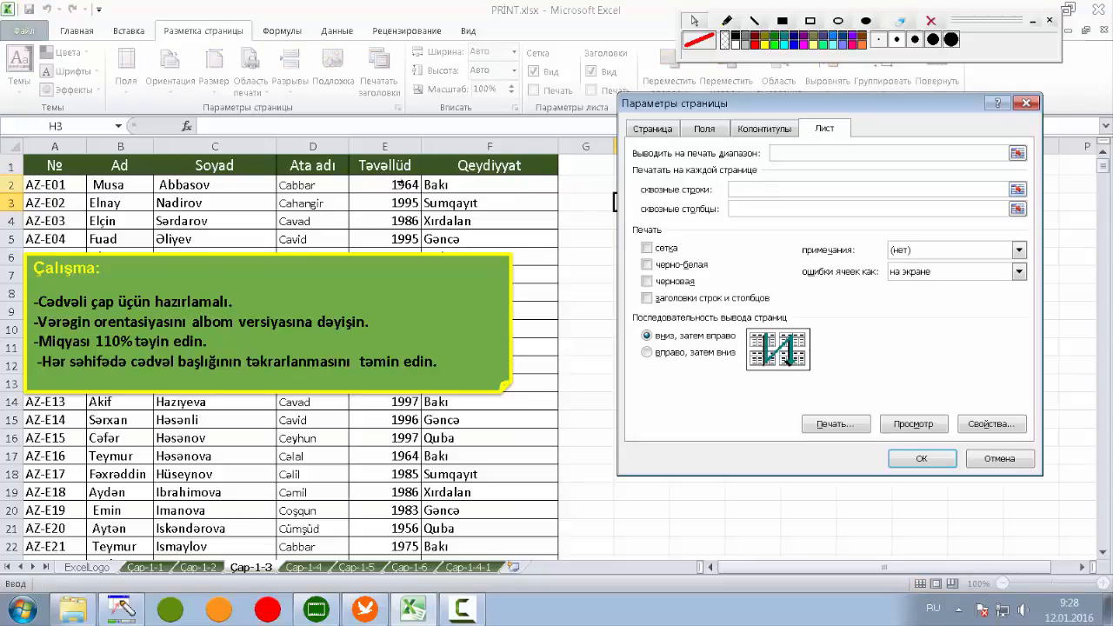
click(11, 165)
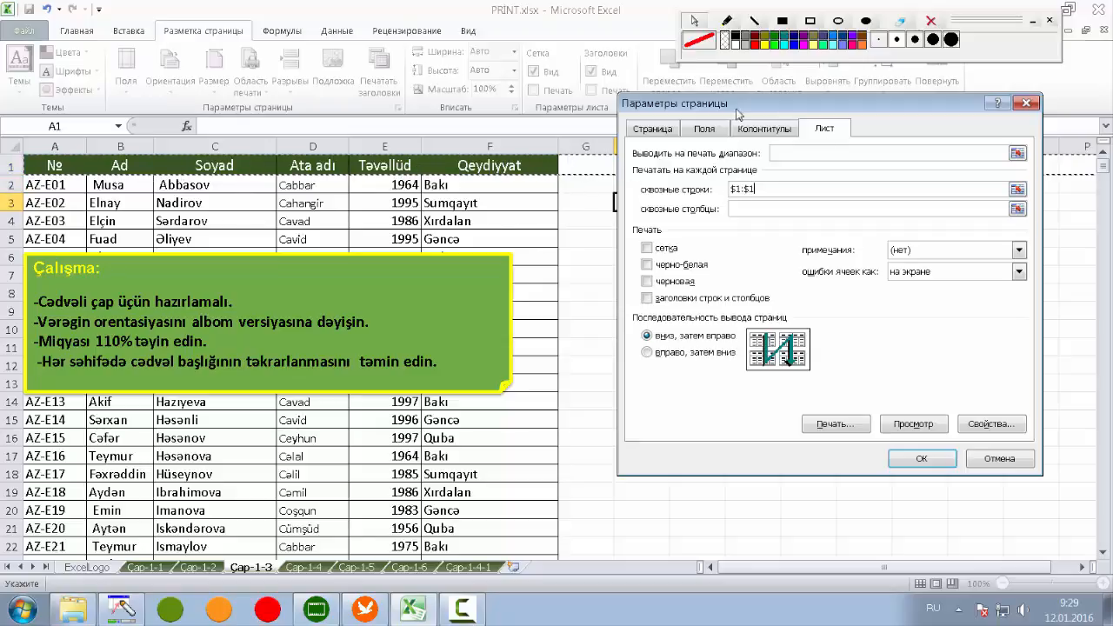
click(907, 426)
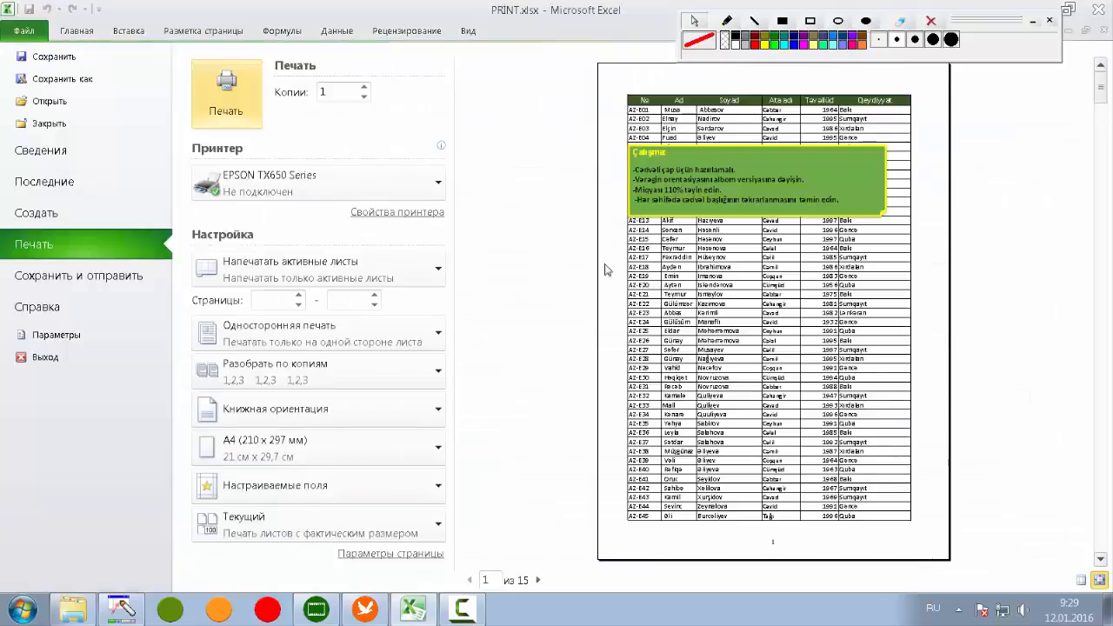
Step: Page through the print preview to the last page and back to page 10, checking each page for the table heading
click(539, 581)
click(539, 580)
click(539, 580)
click(539, 580)
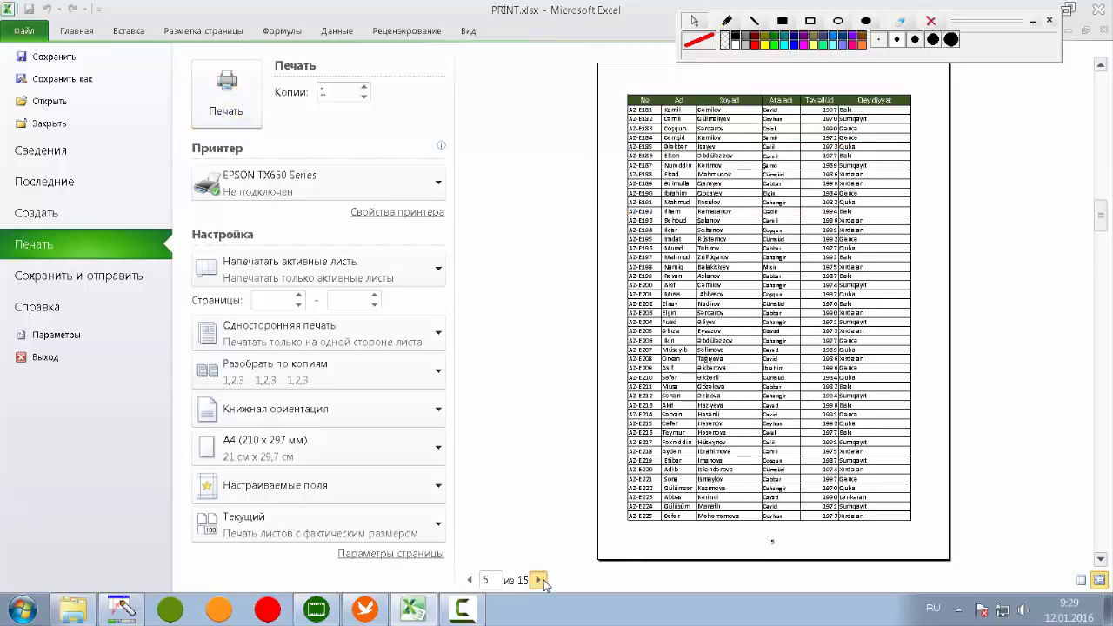
click(539, 581)
click(540, 581)
click(539, 580)
click(539, 580)
click(539, 580)
click(539, 580)
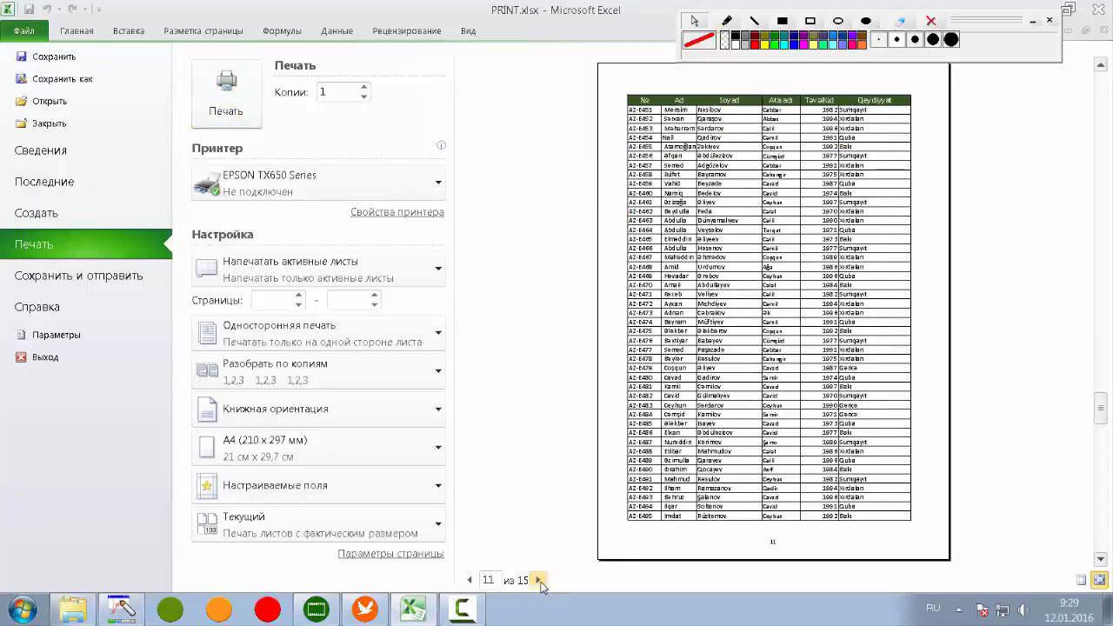
click(539, 580)
click(540, 580)
click(539, 581)
click(540, 580)
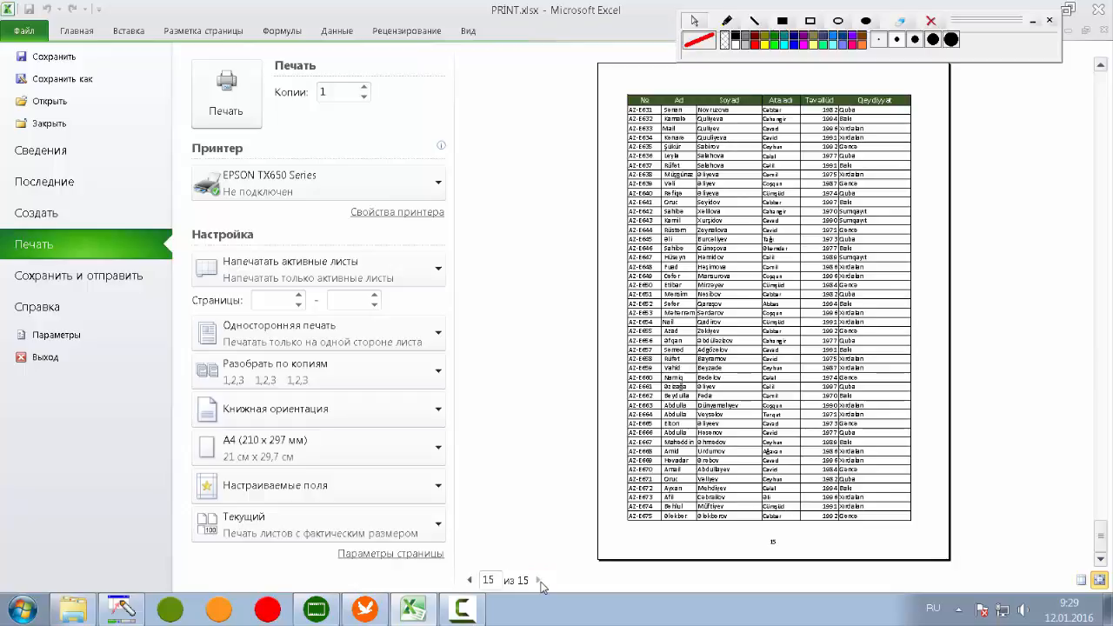
click(470, 580)
click(470, 581)
click(470, 581)
click(470, 580)
click(469, 581)
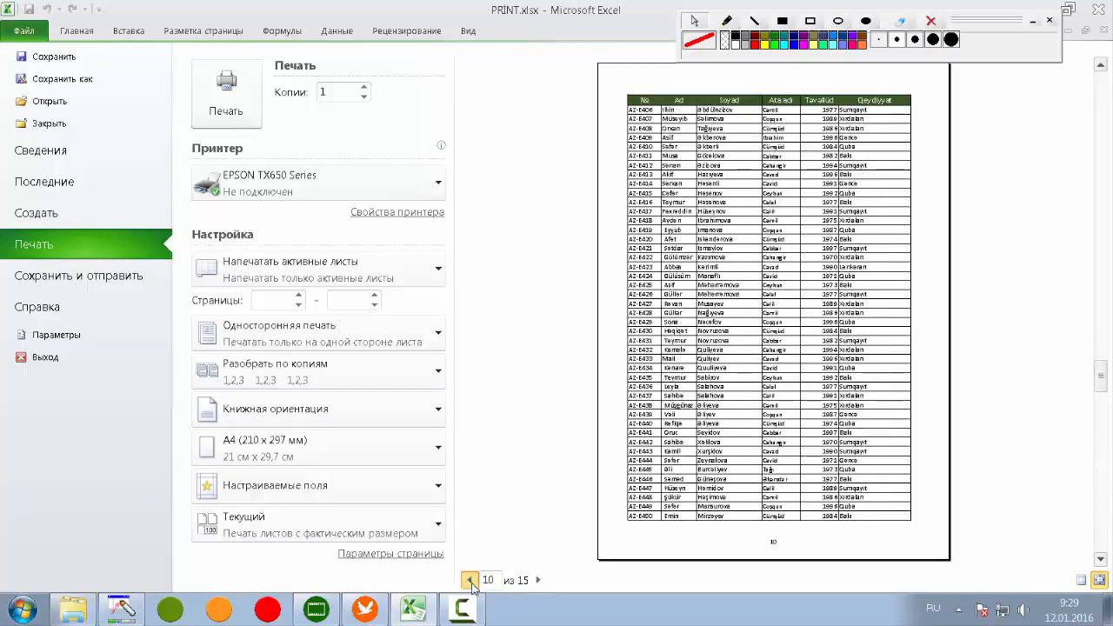